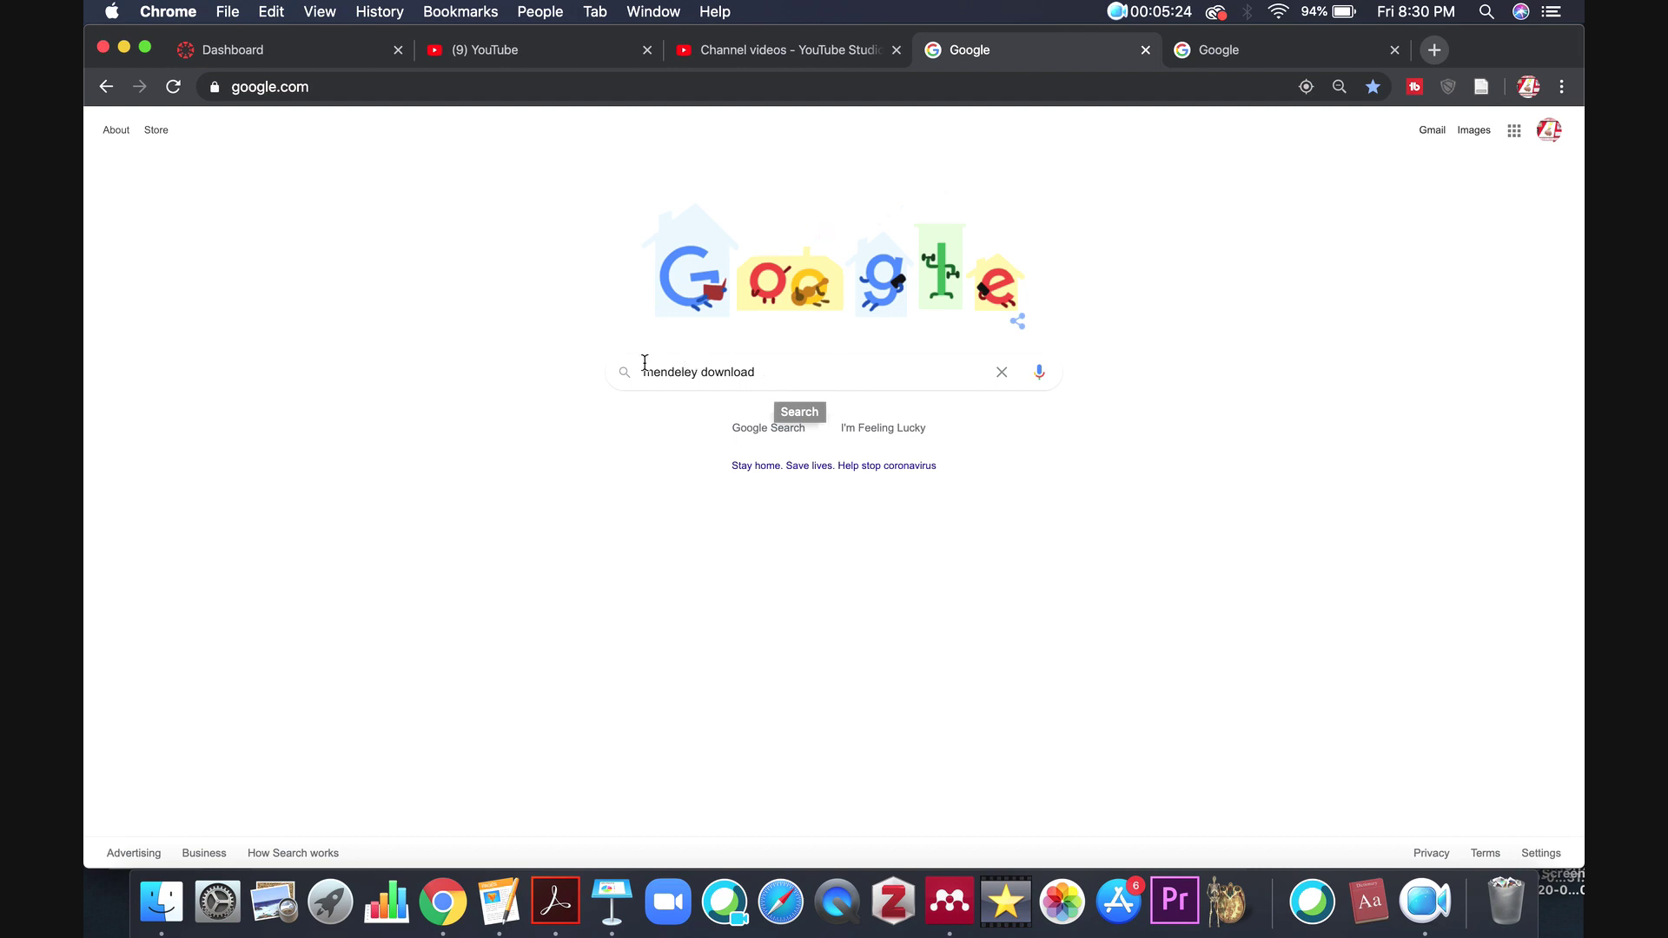
Step: Search Google for the Mendeley Desktop macOS download page, open it, then switch to Mendeley Desktop
key("Return")
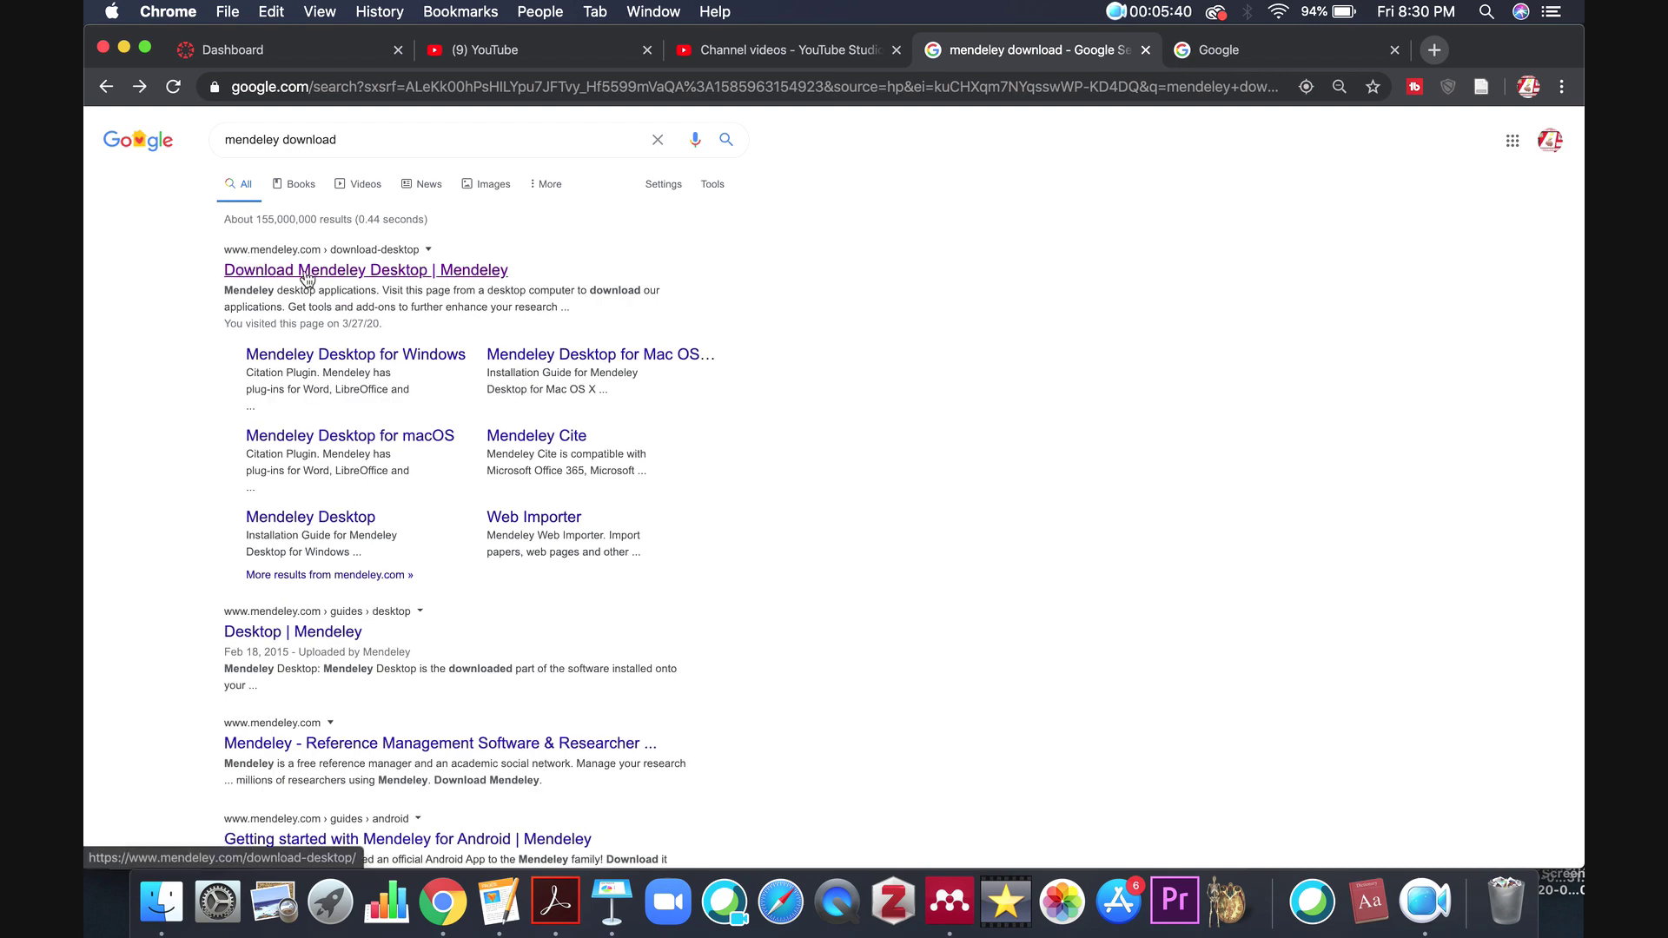
left_click(467, 279)
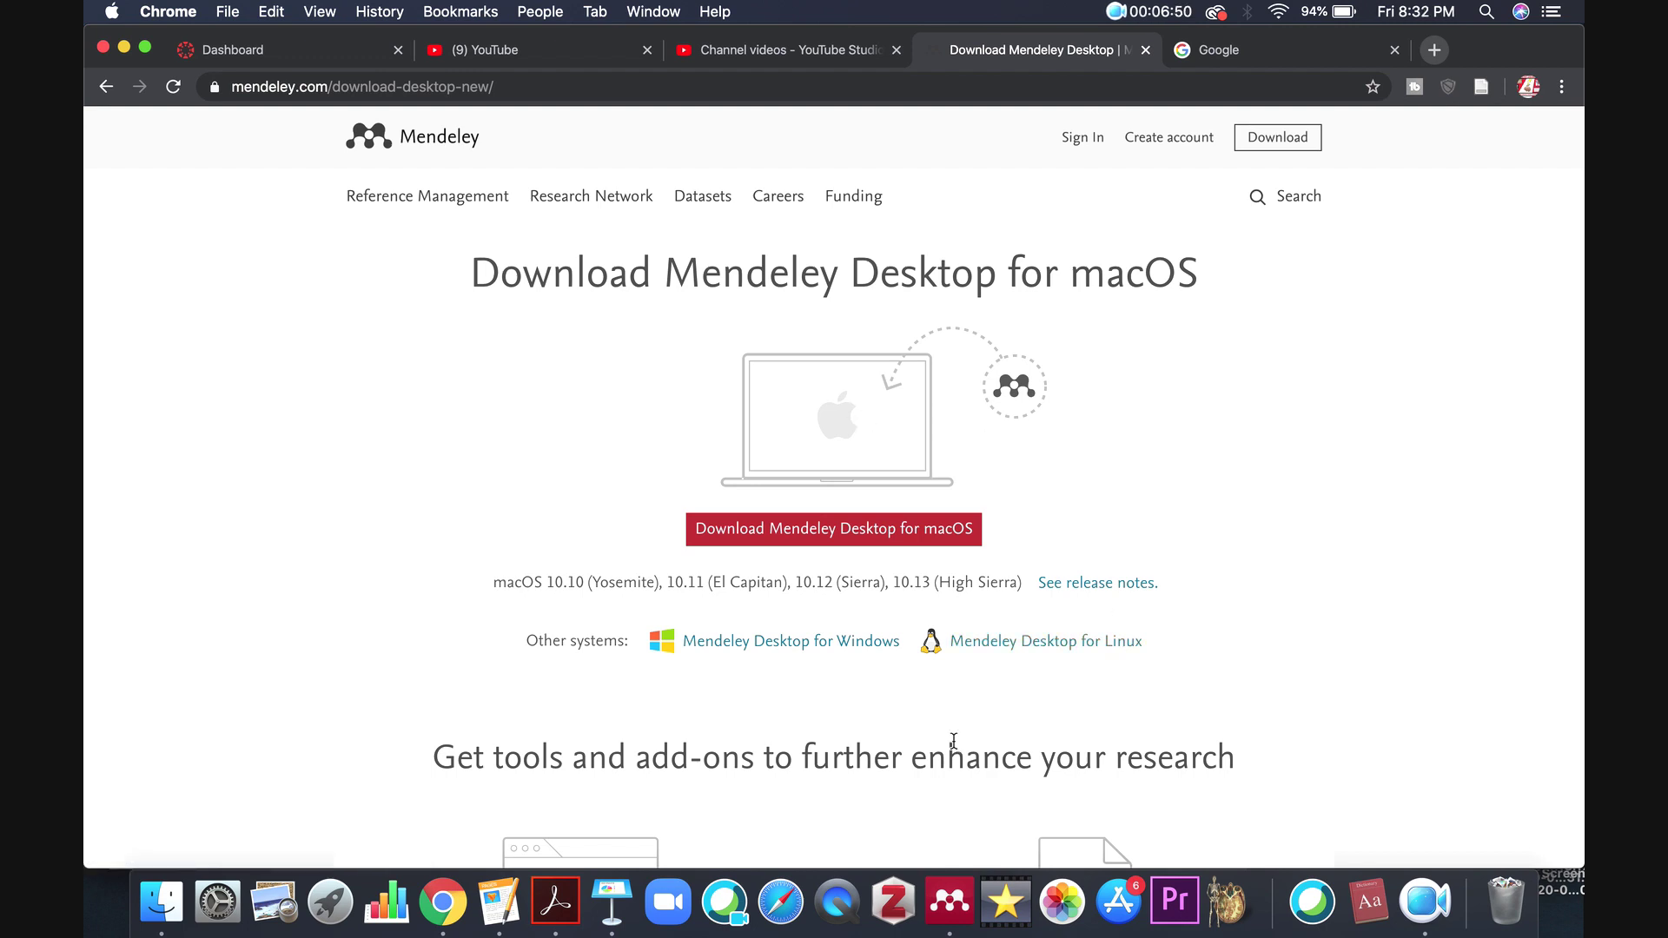
left_click(955, 899)
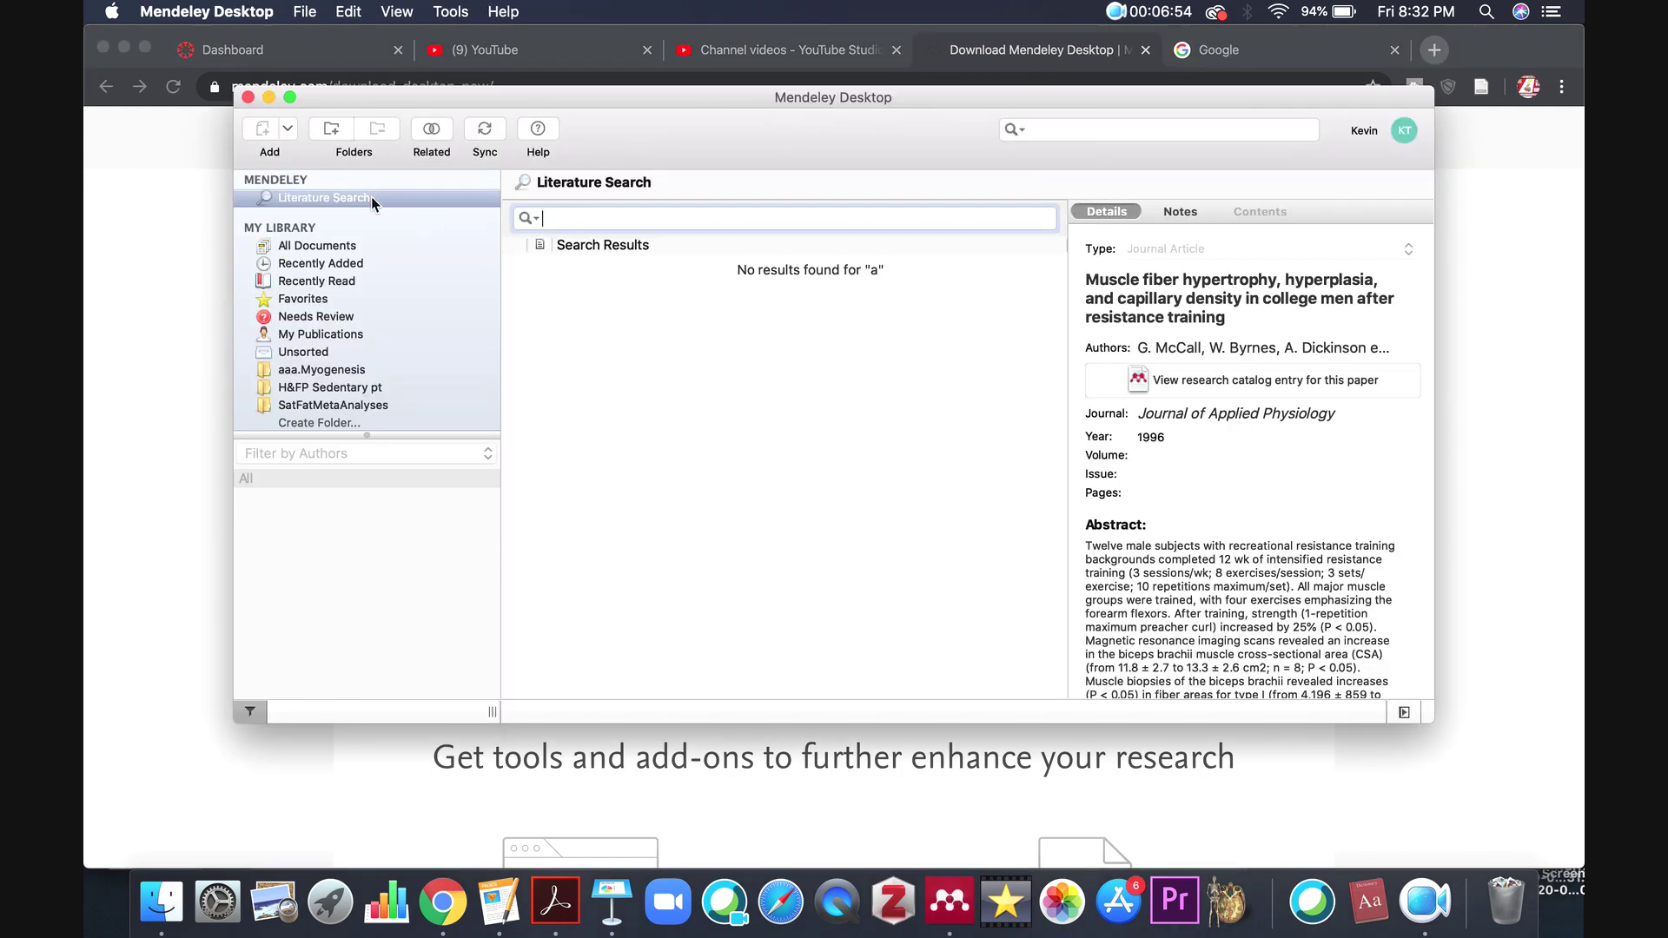
Step: Browse All Documents, Recently Added and the aaa.Myogenesis folder, then return to Literature Search
left_click(352, 249)
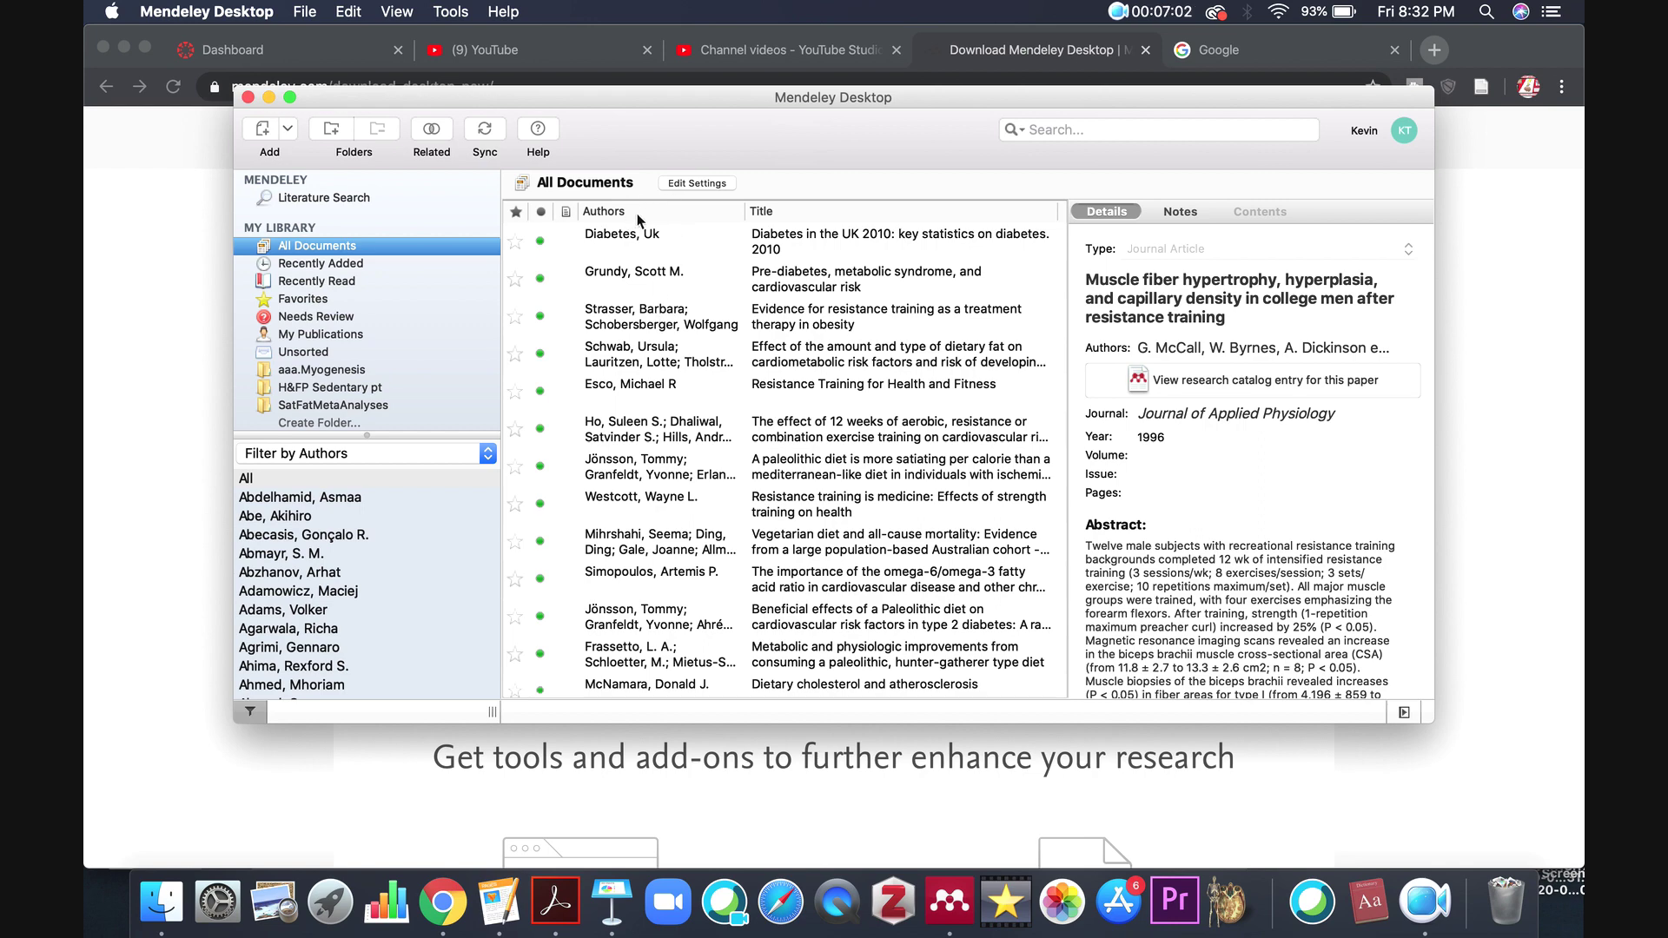
left_click(415, 268)
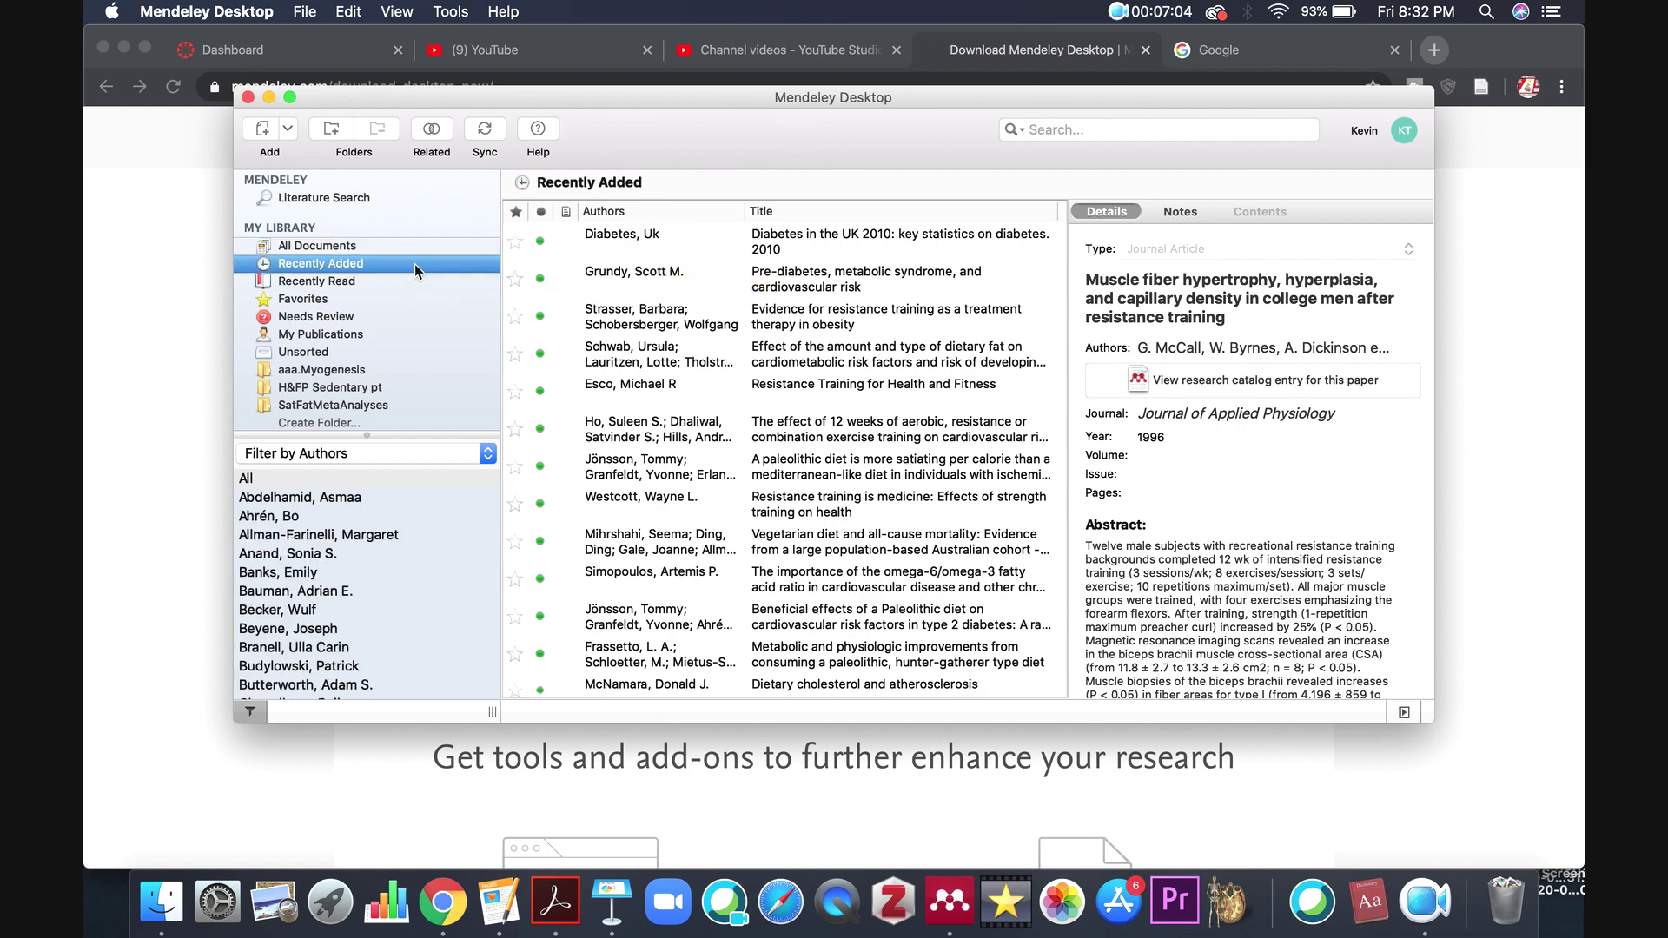
left_click(372, 373)
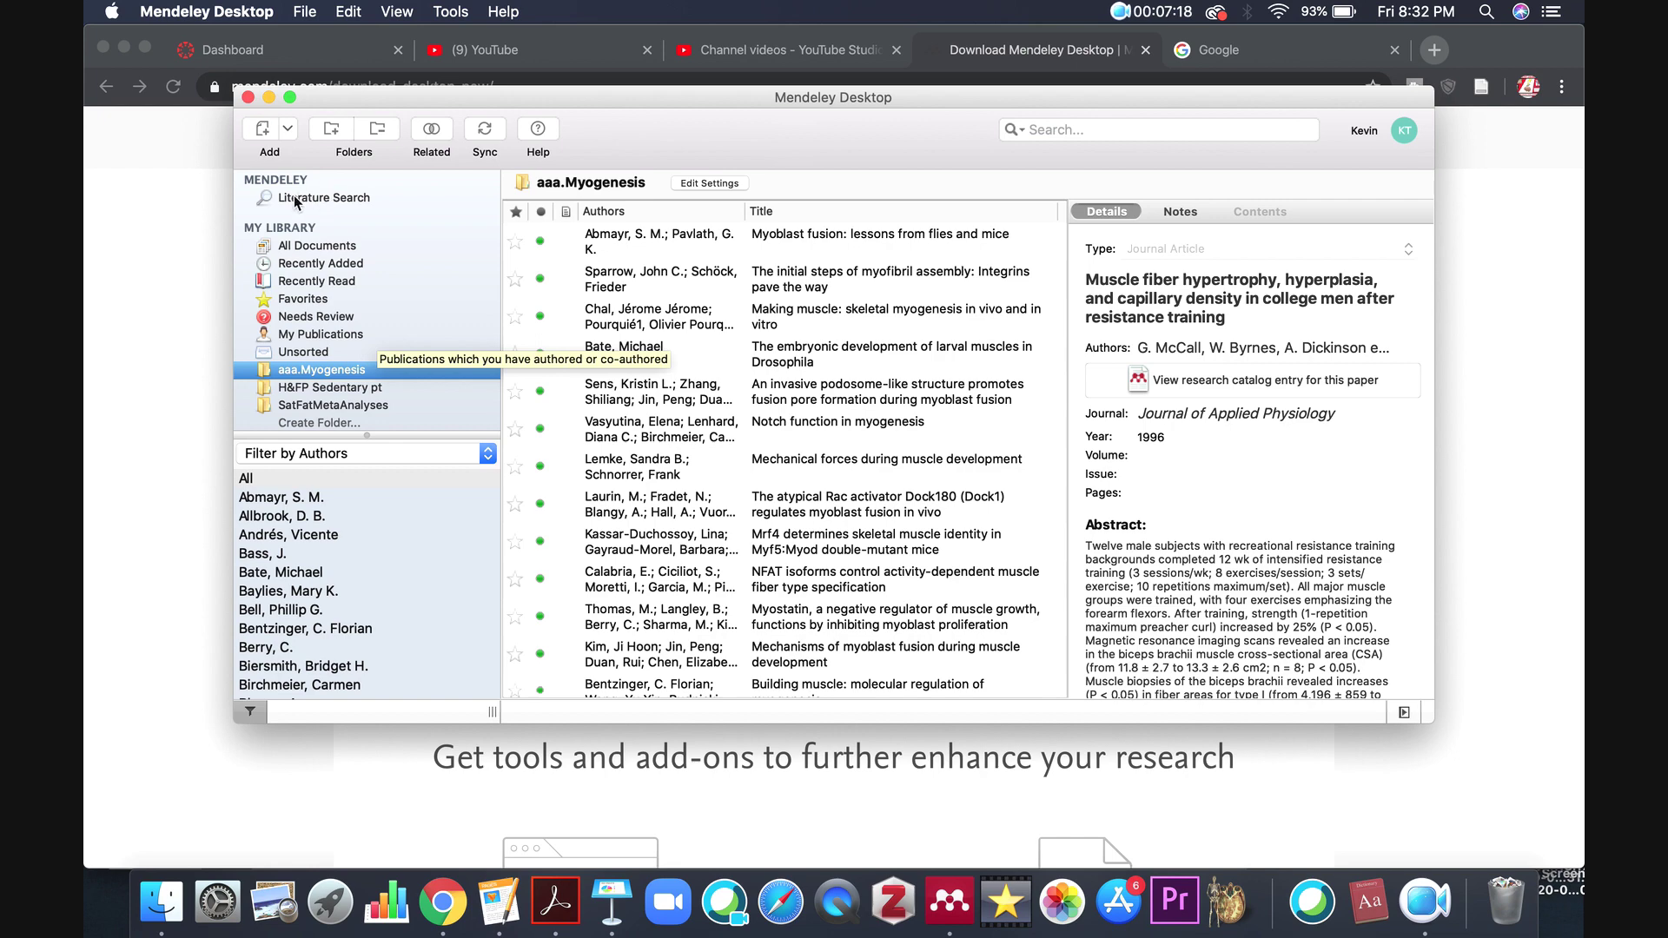
left_click(341, 198)
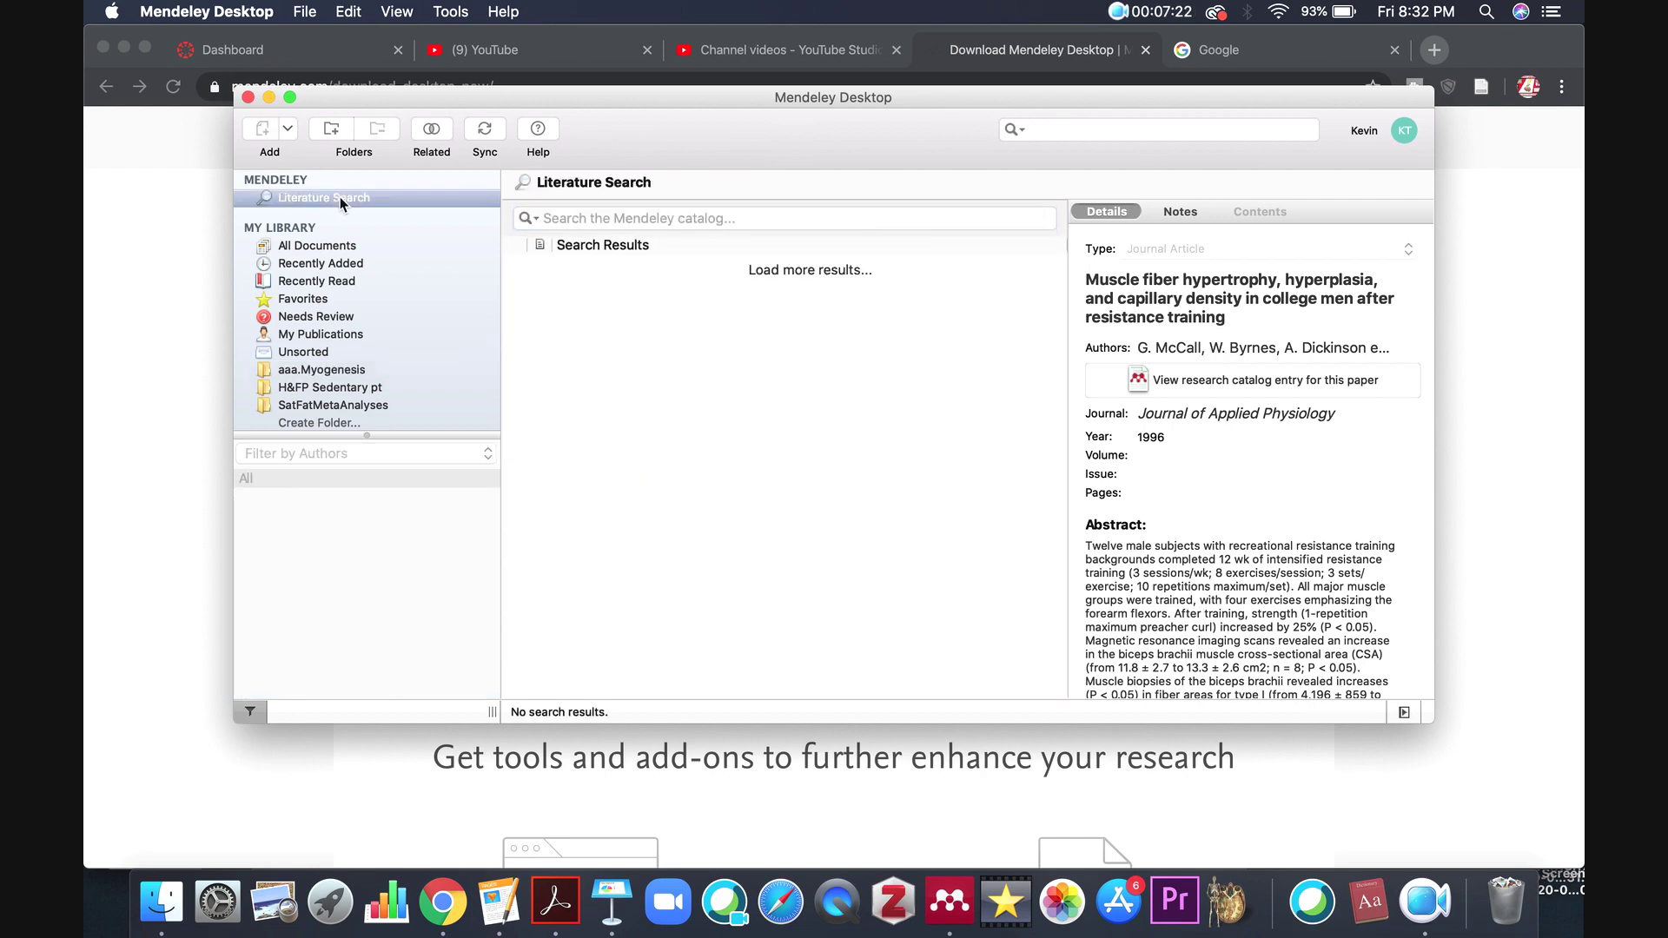
Step: In Chrome's Google tab, search 'resistance training hyperplasia' and scroll through the scholarly article results
left_click(148, 379)
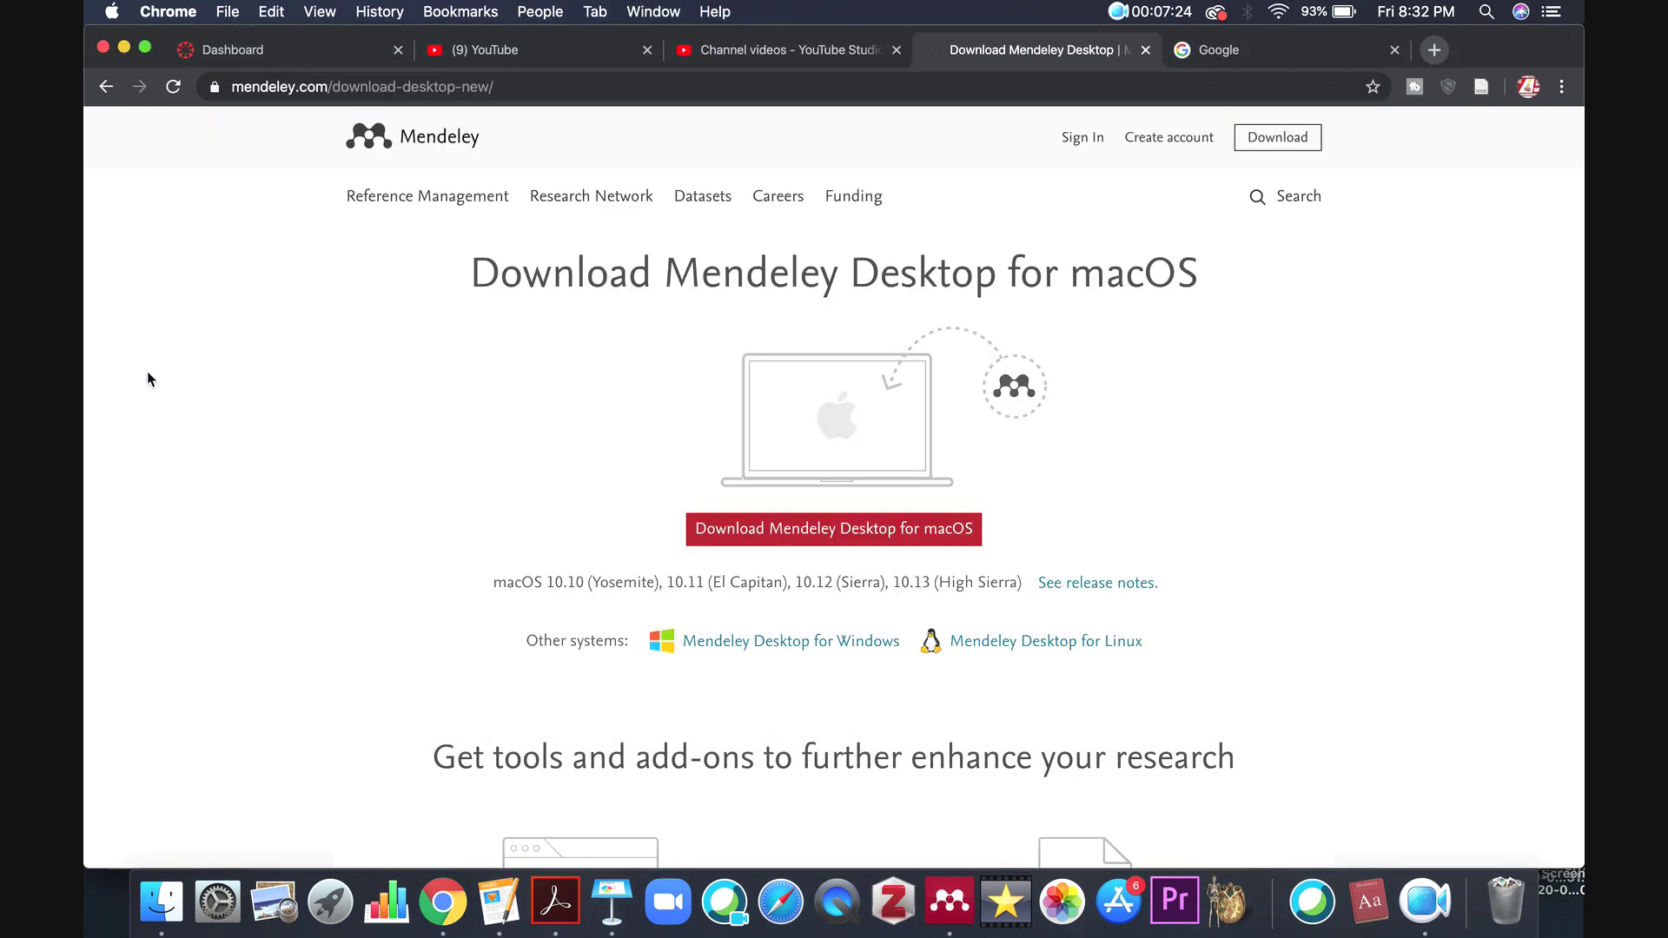
left_click(1264, 55)
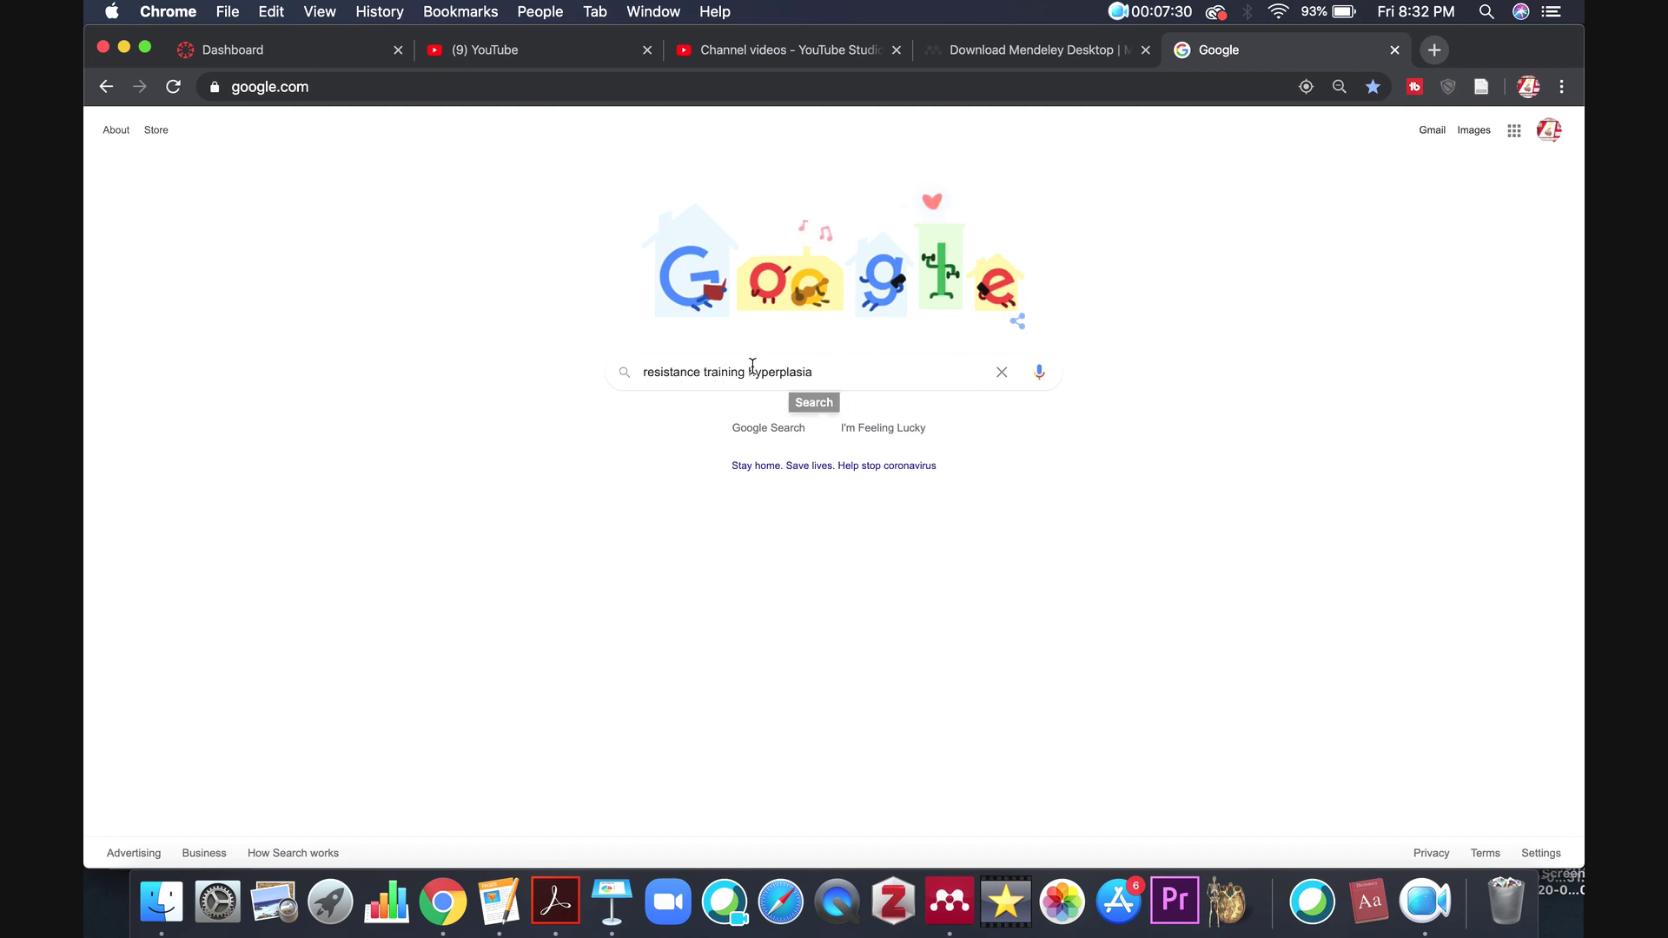
left_click(853, 374)
key("Return")
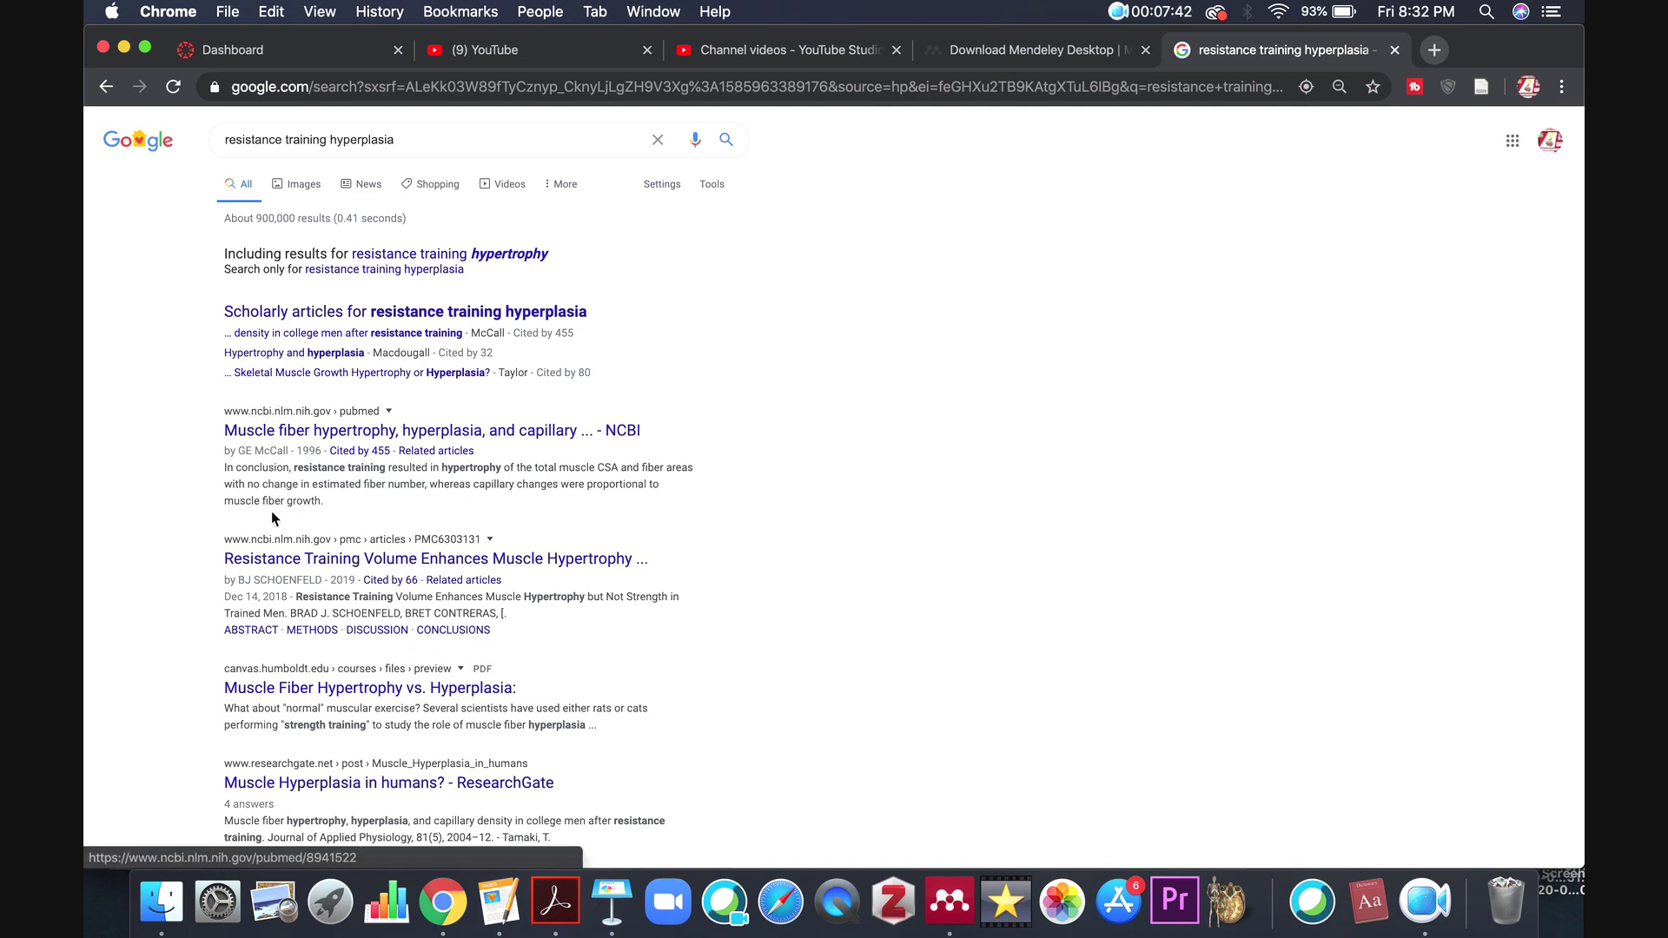
scroll(789, 707, "down", 5)
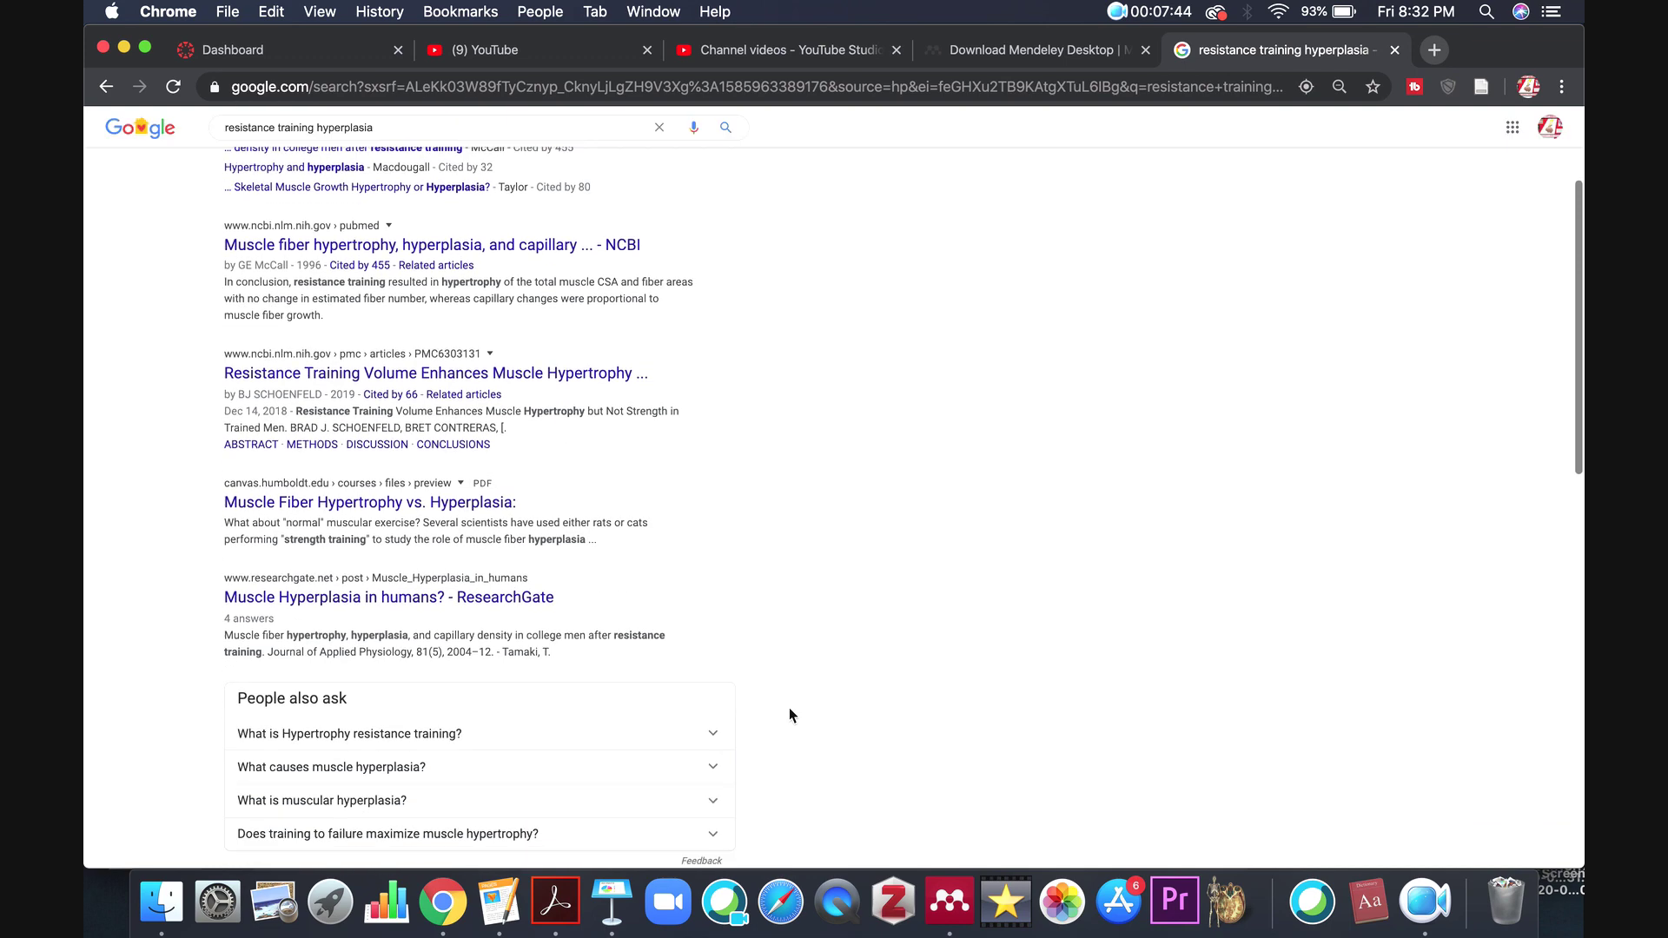
scroll(788, 714, "down", 6)
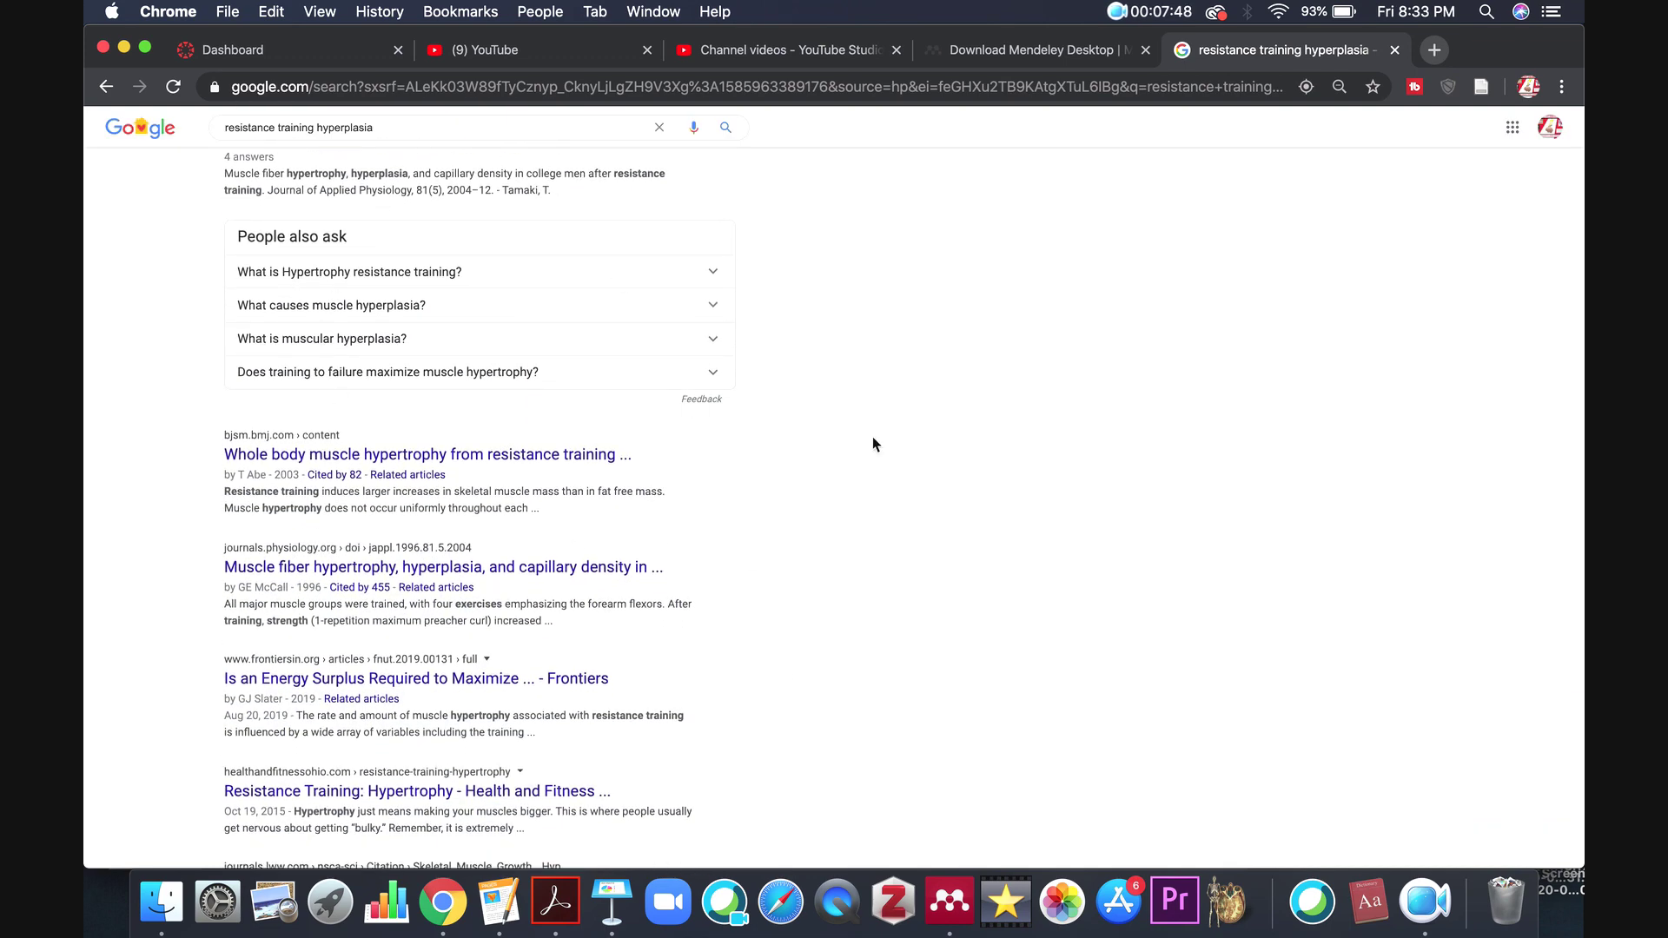
scroll(883, 591, "down", 3)
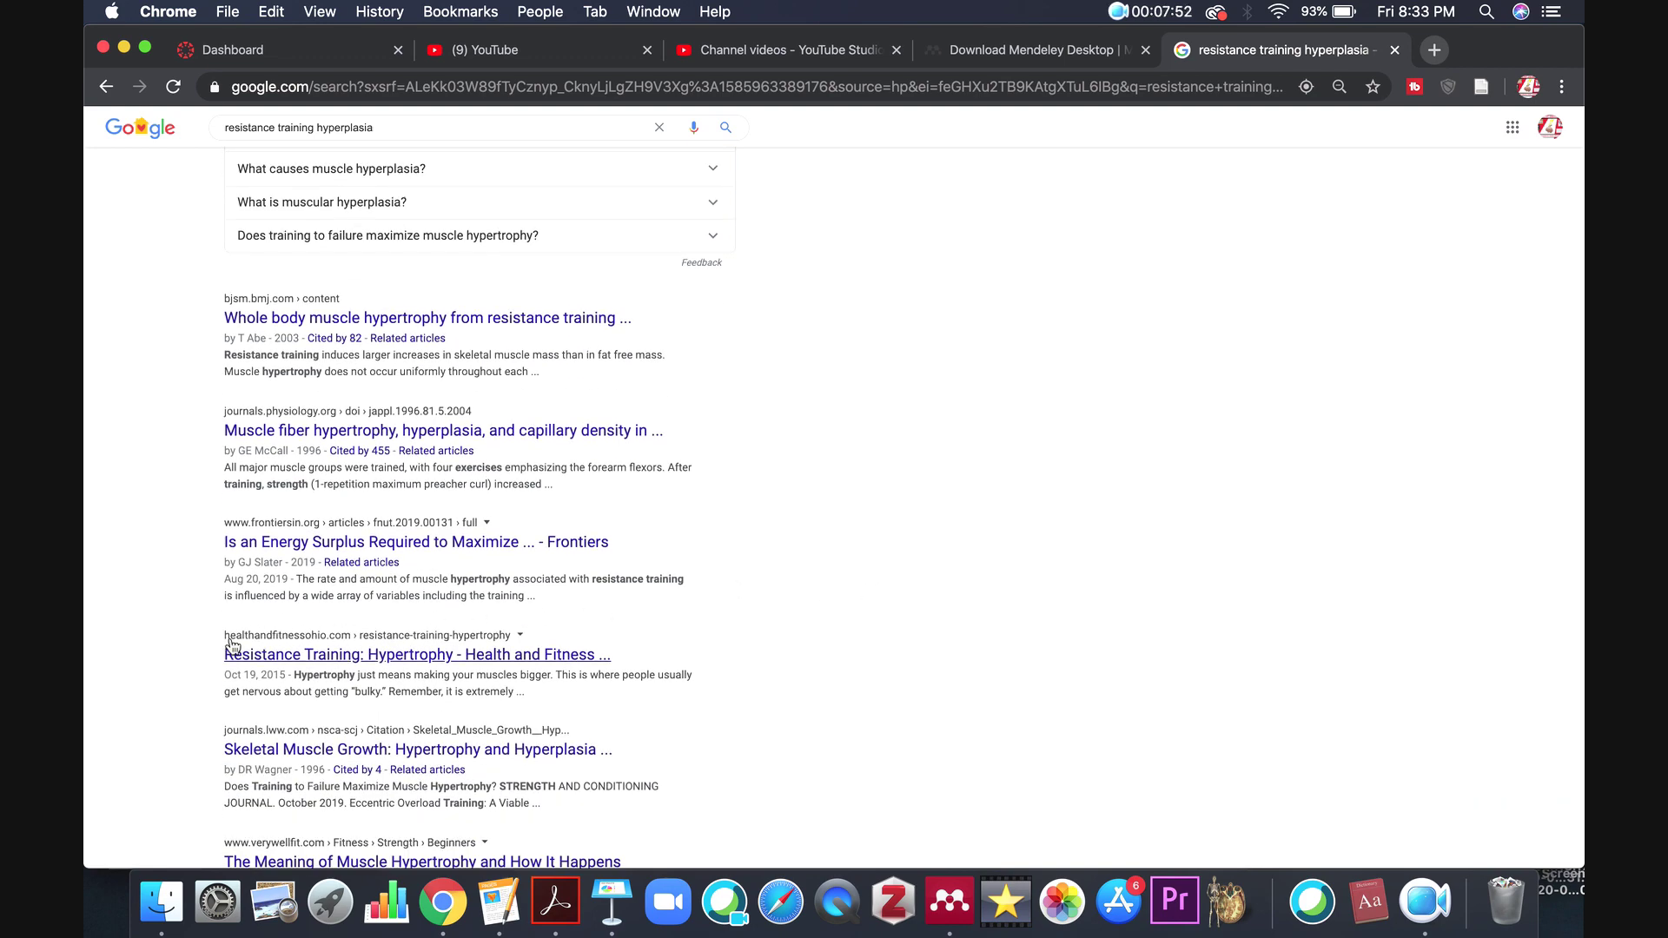
scroll(640, 673, "down", 5)
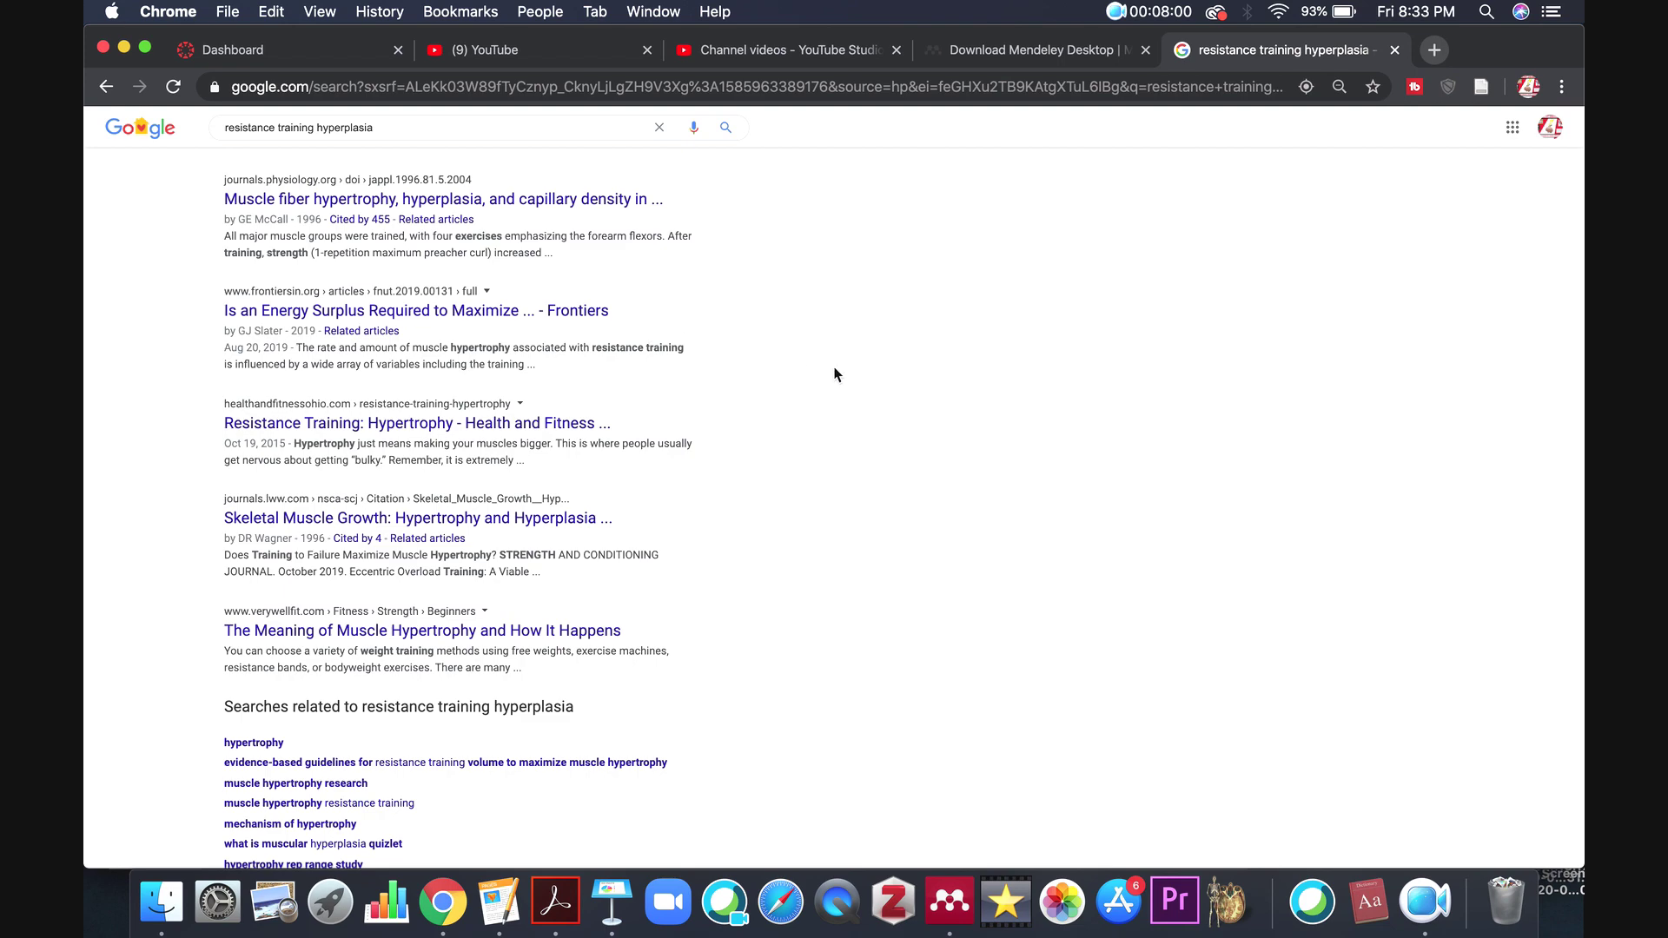
scroll(834, 376, "up", 15)
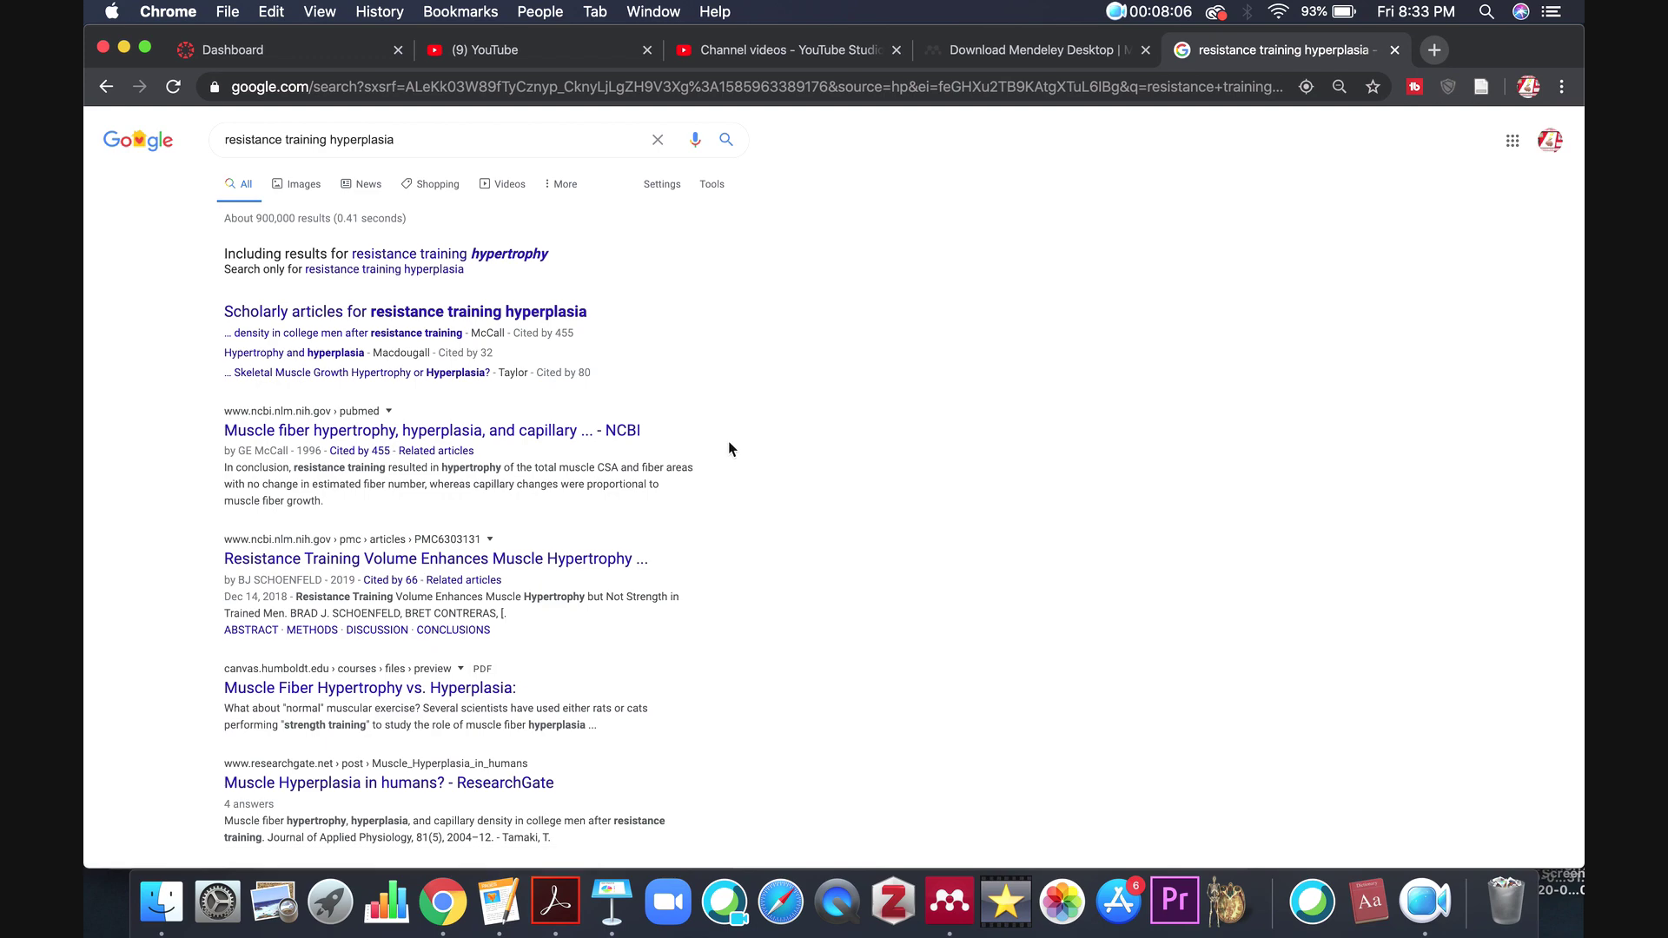
Step: Search the Mendeley catalog for the pasted query 'resistance training hyperplasia'
left_click(952, 919)
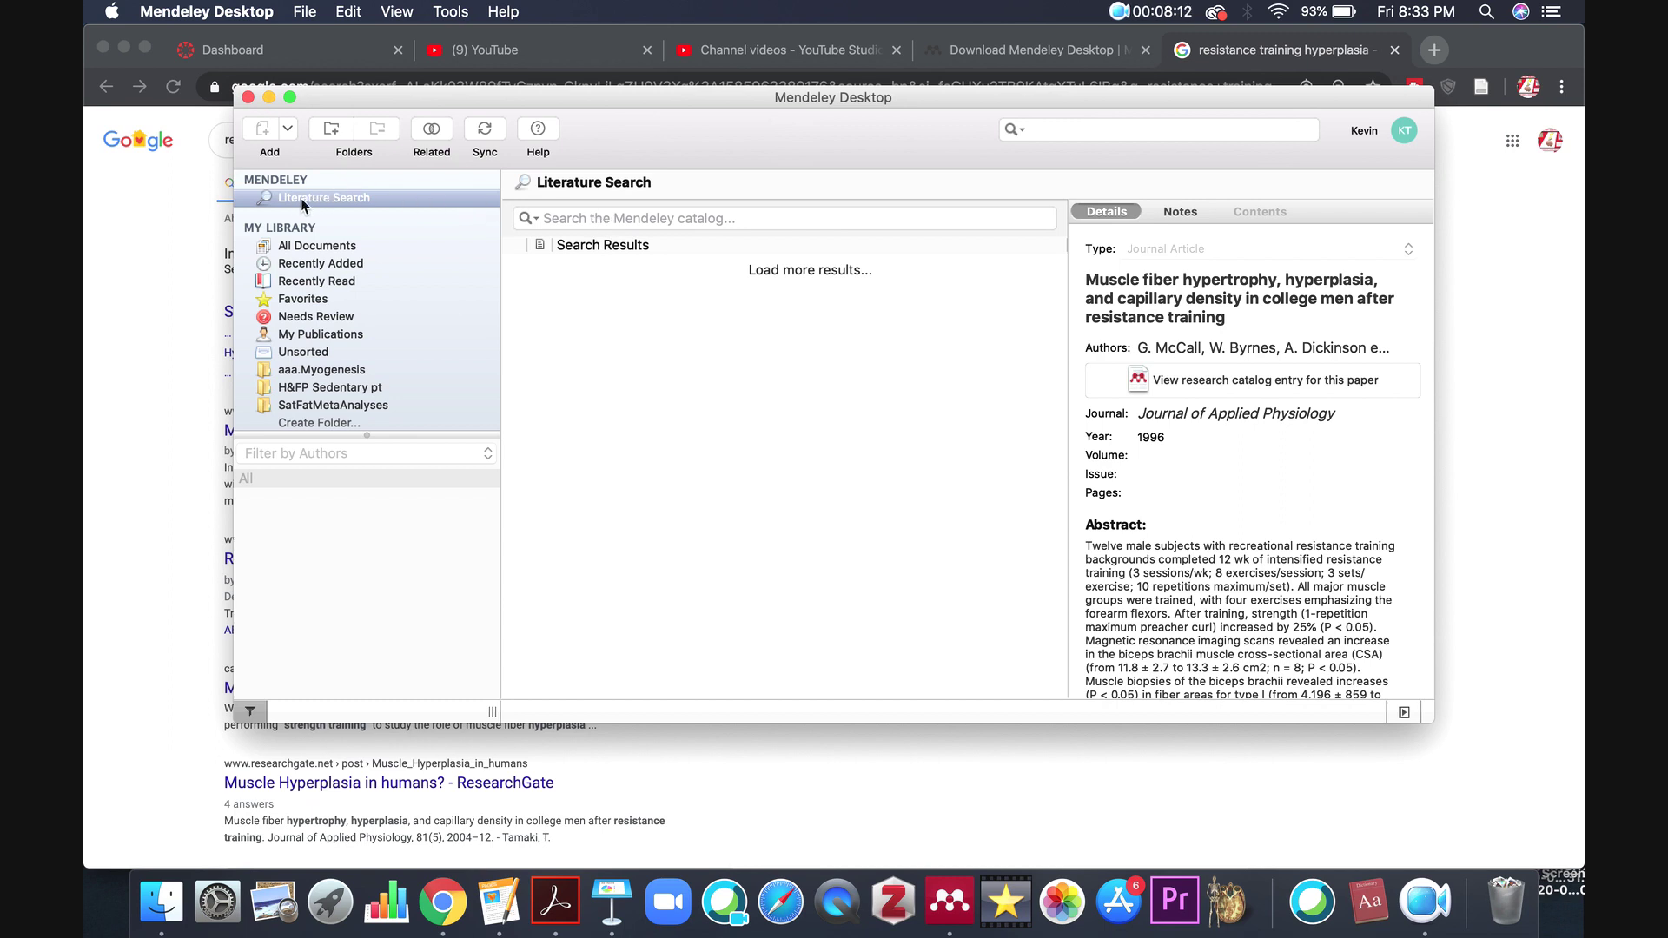
left_click(622, 227)
type("resistance training hyperplasia")
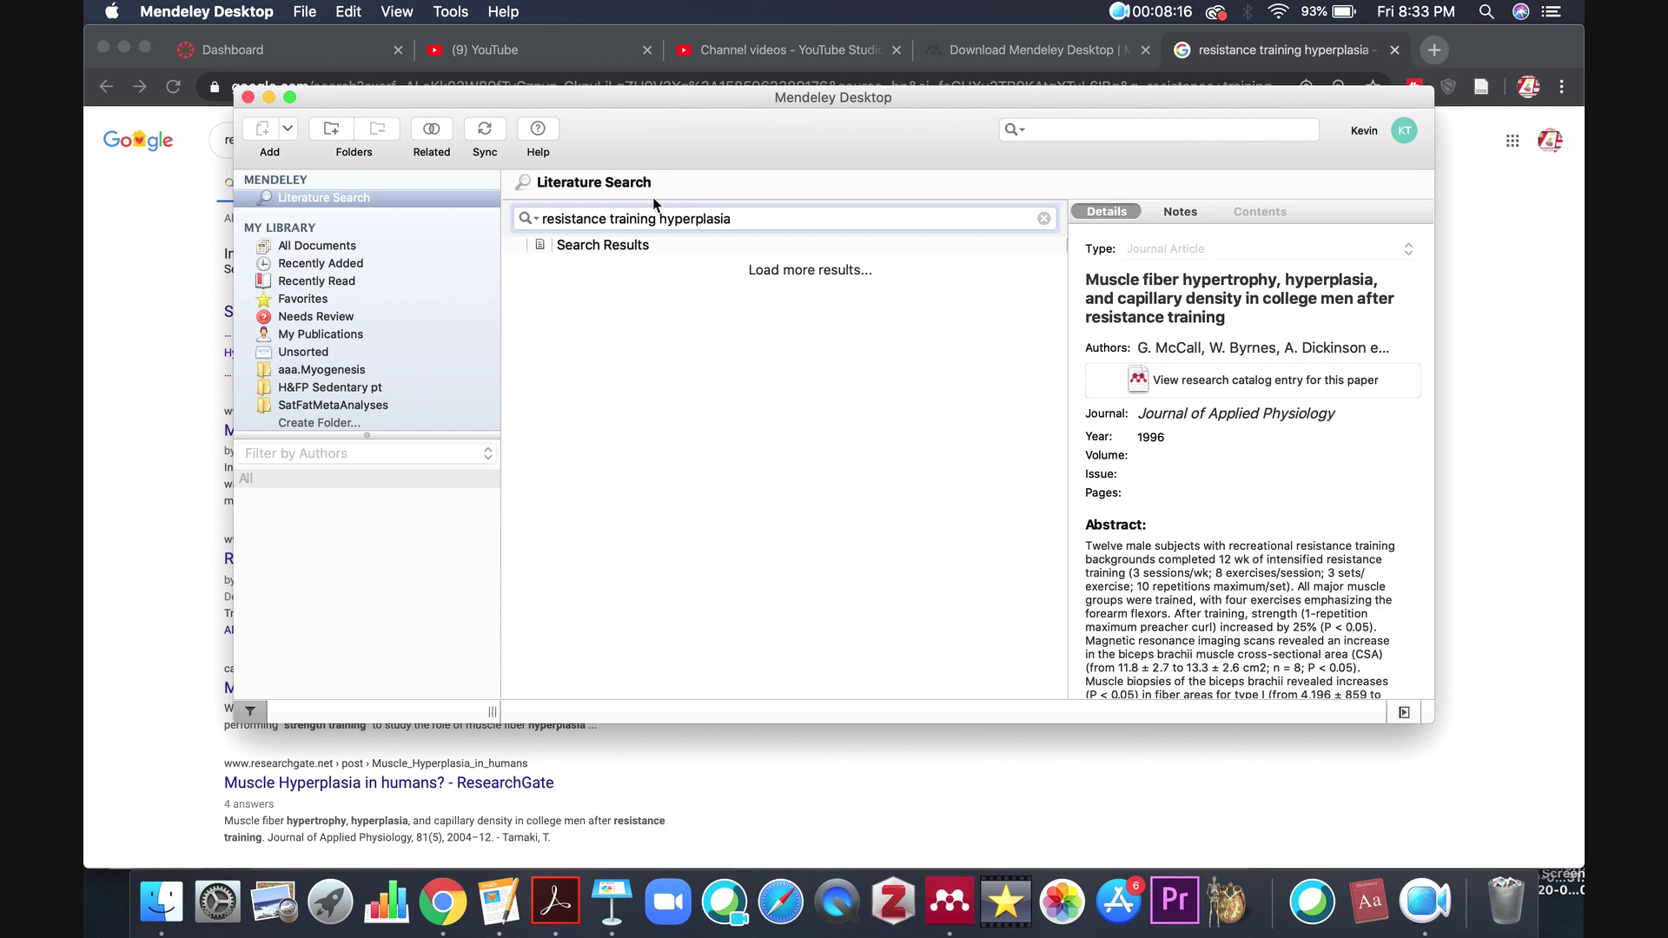
key("Return")
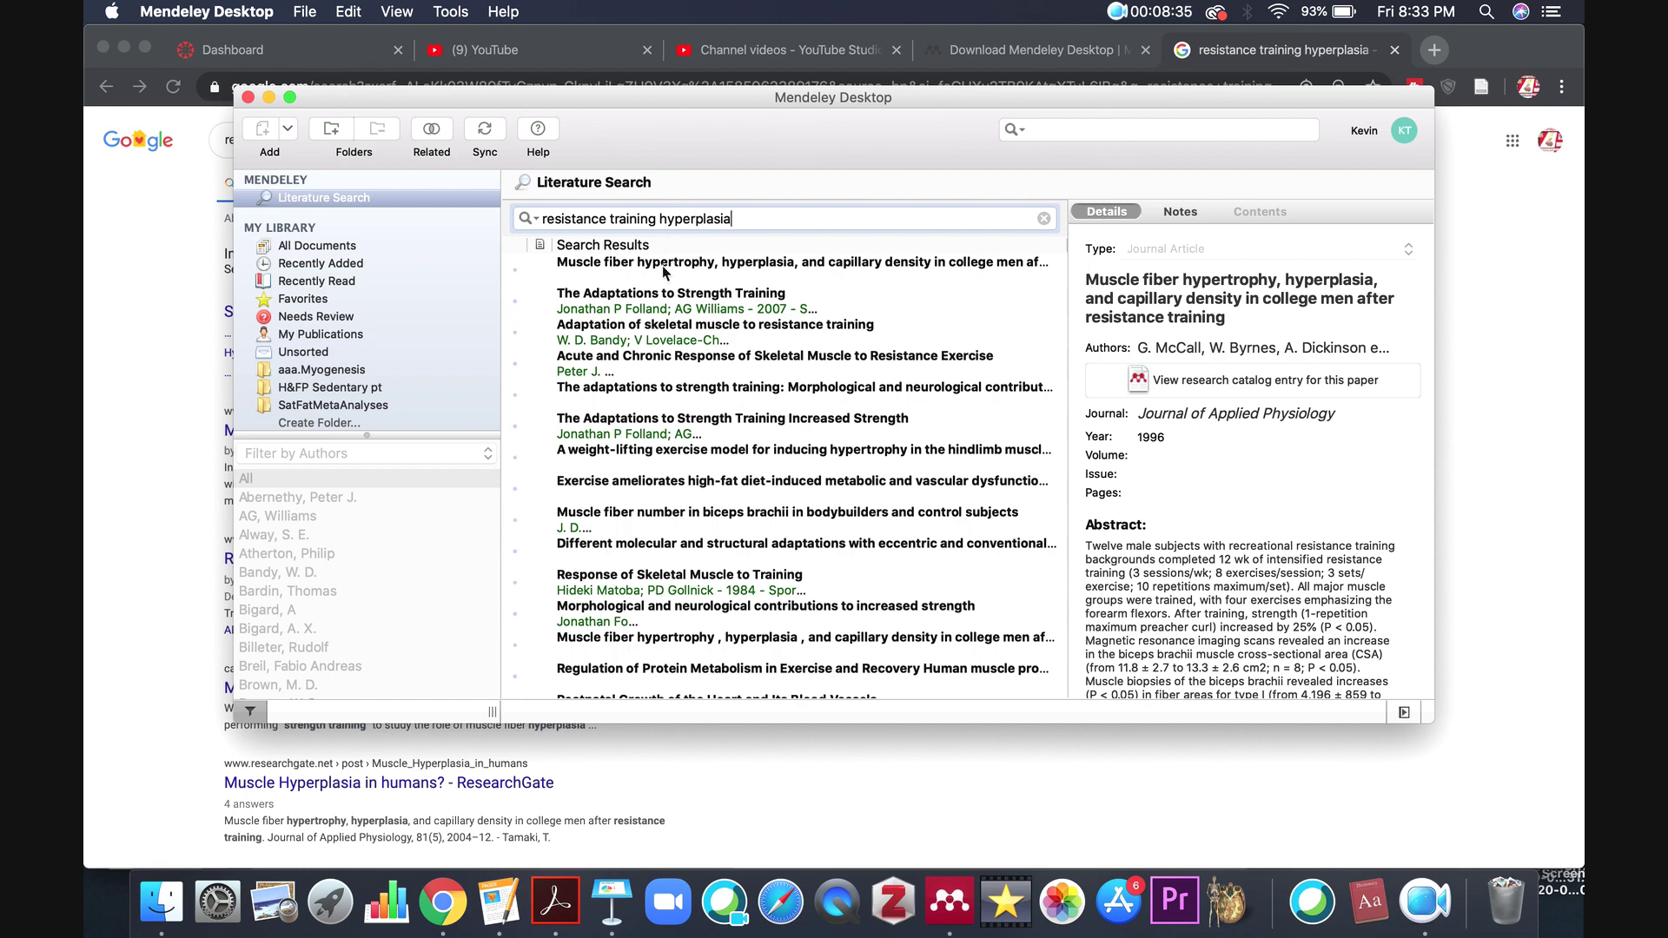
Step: Review details of several results, ending on the McCall 1996 paper
left_click(664, 270)
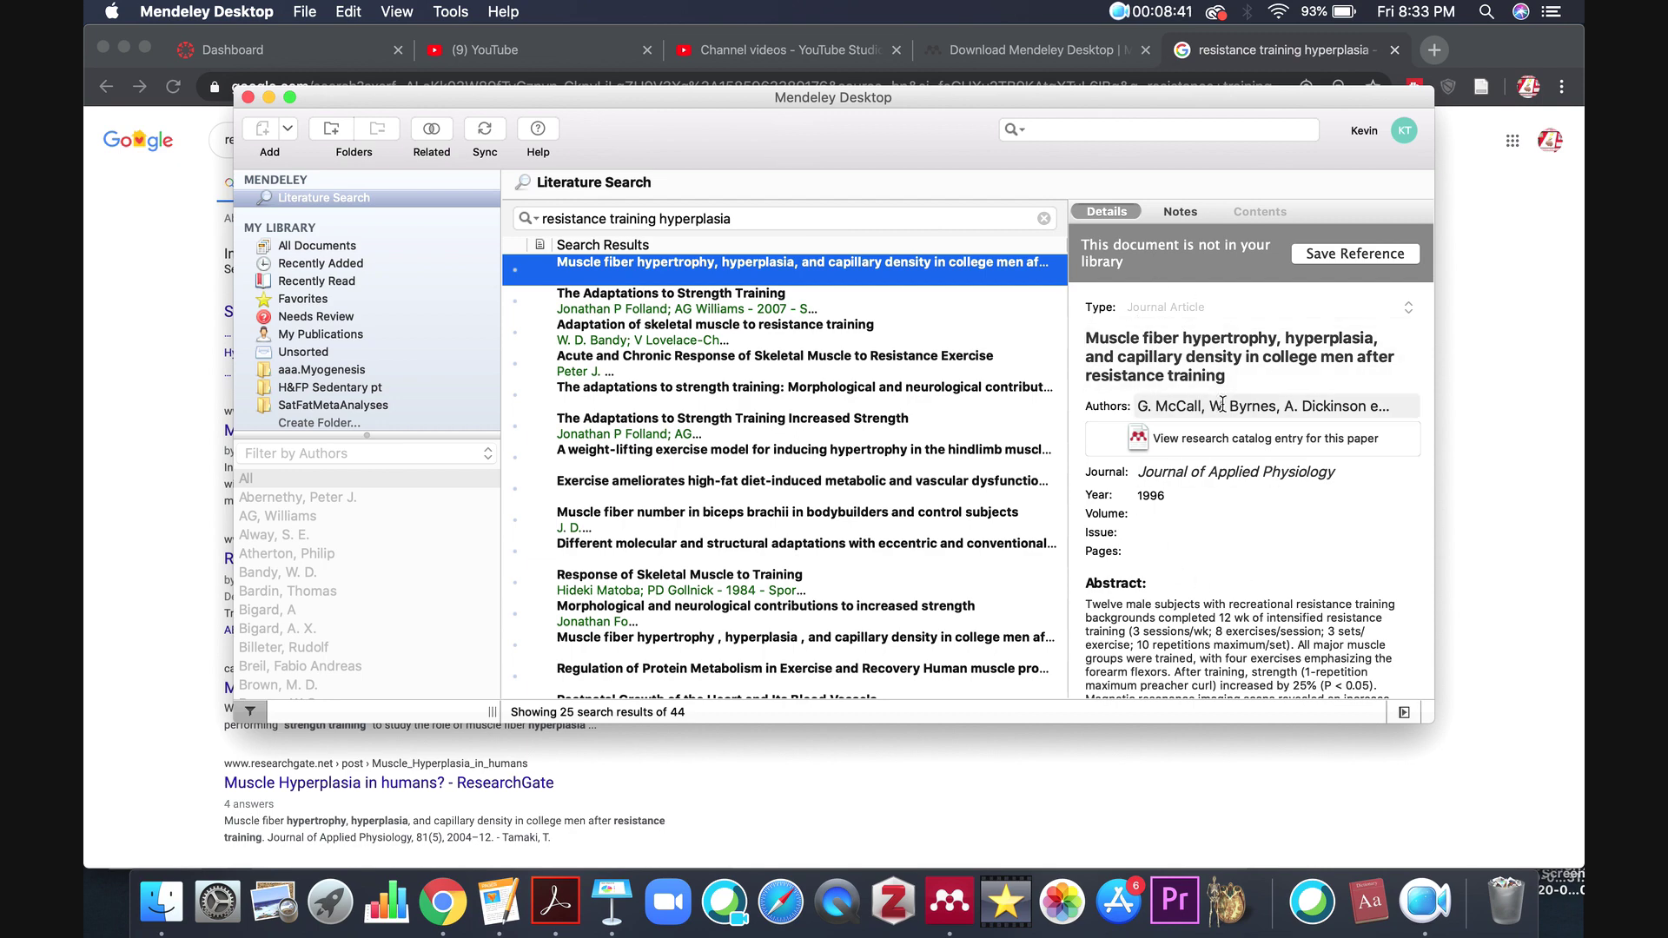
left_click(959, 306)
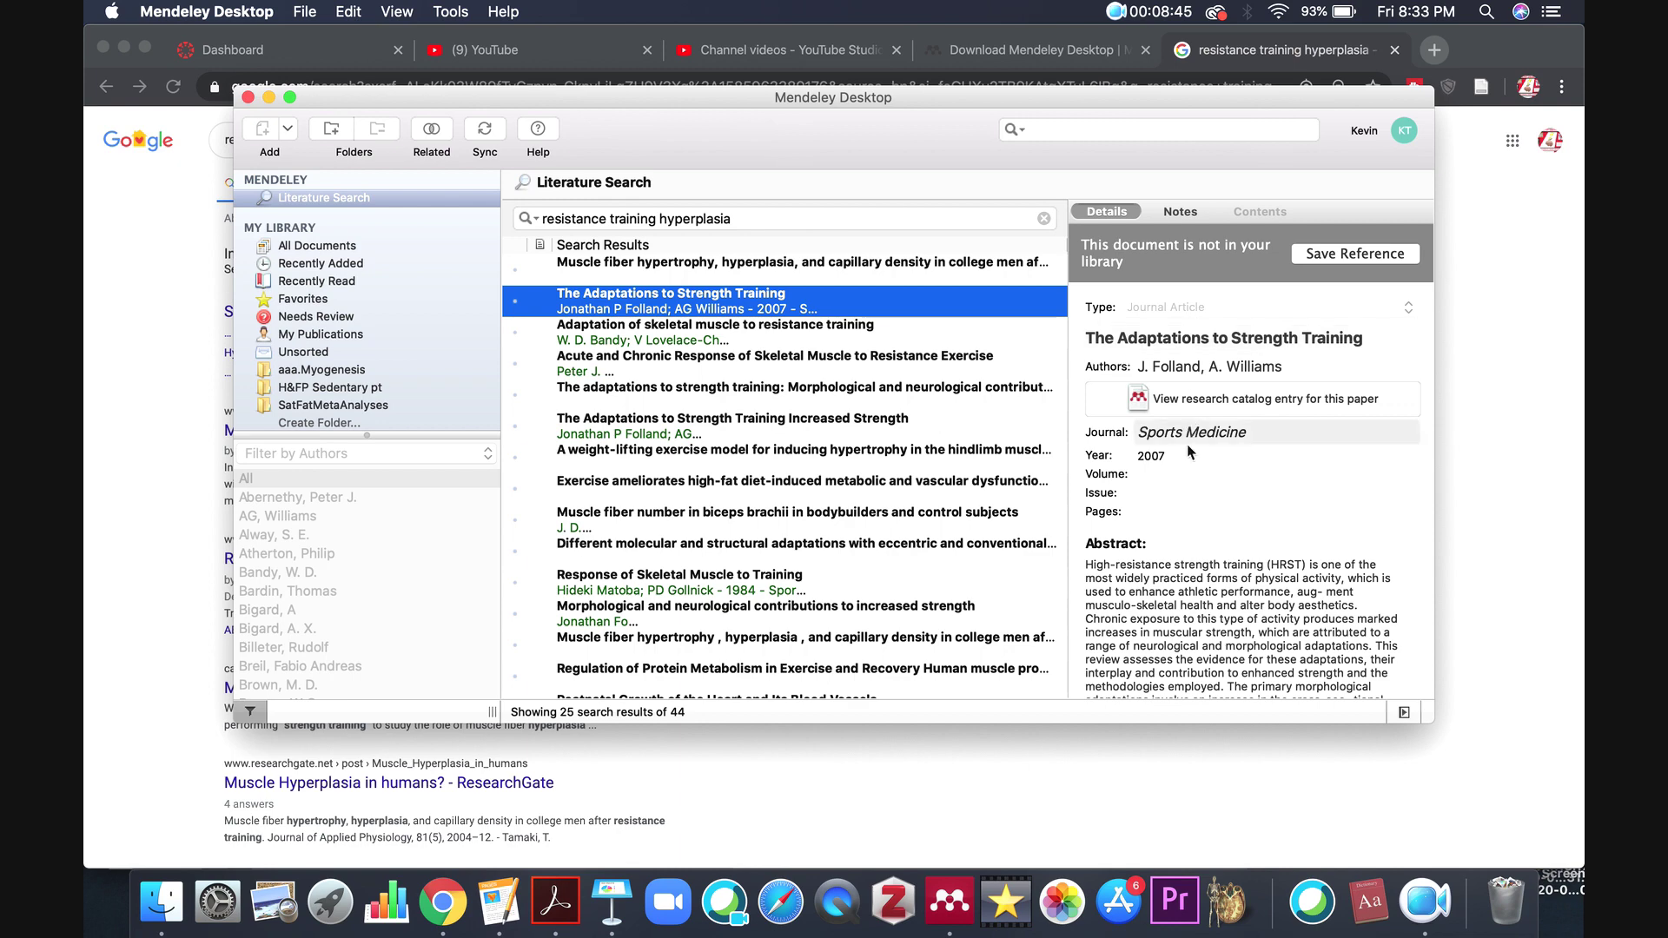
left_click(938, 274)
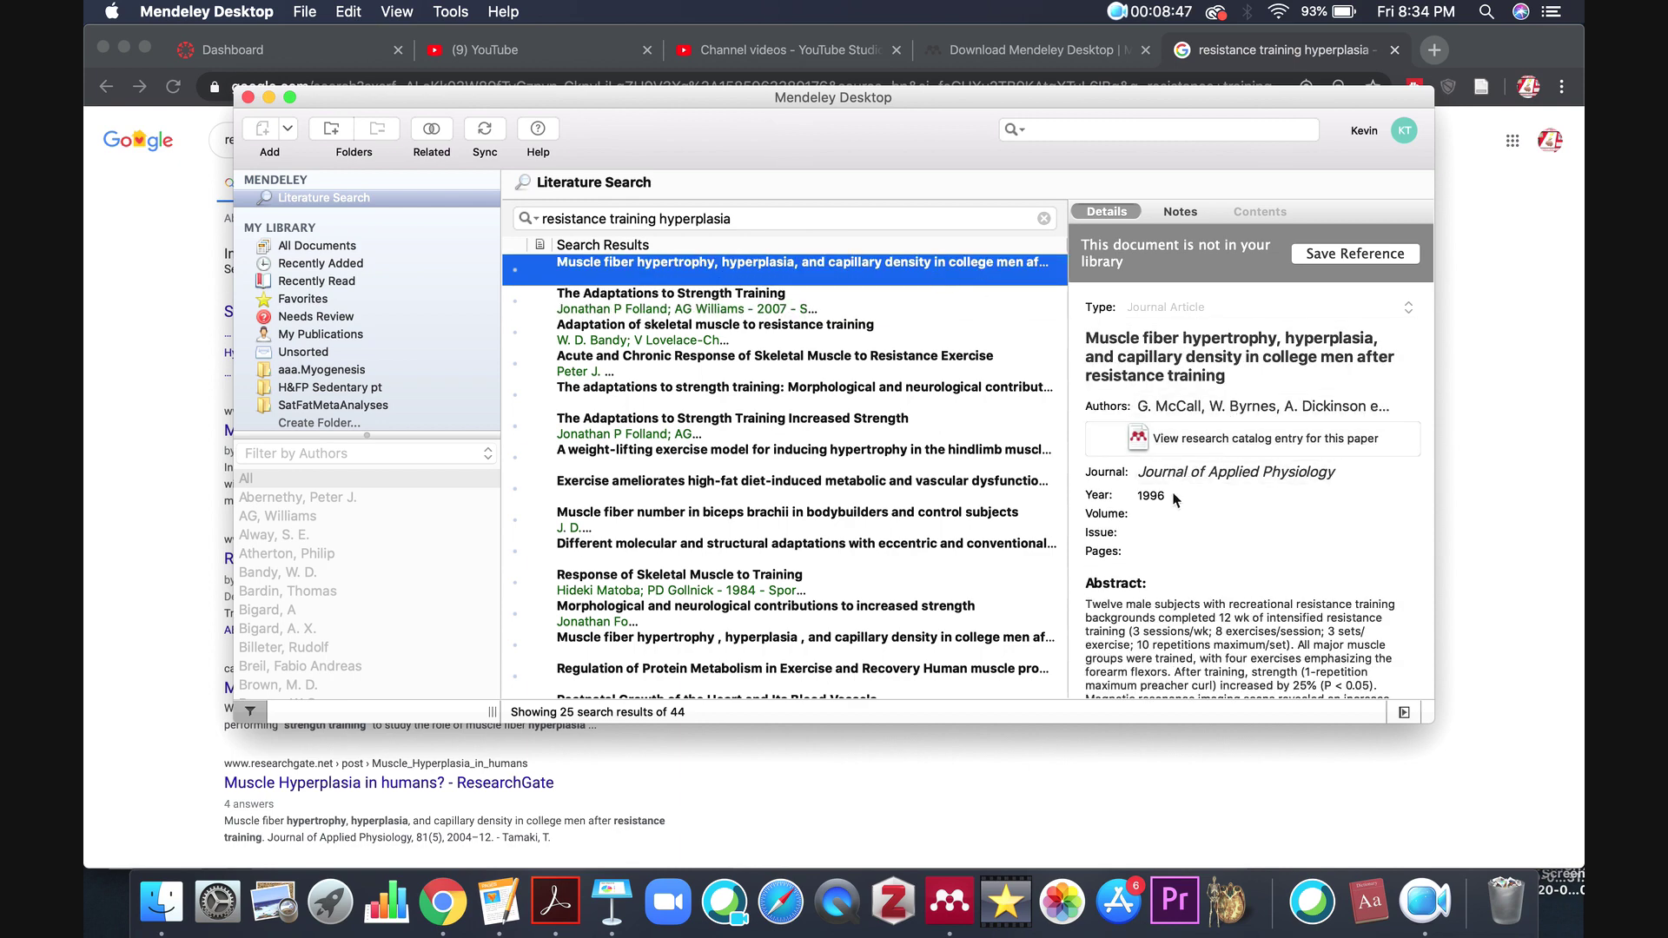
left_click_drag(1174, 499, 1139, 502)
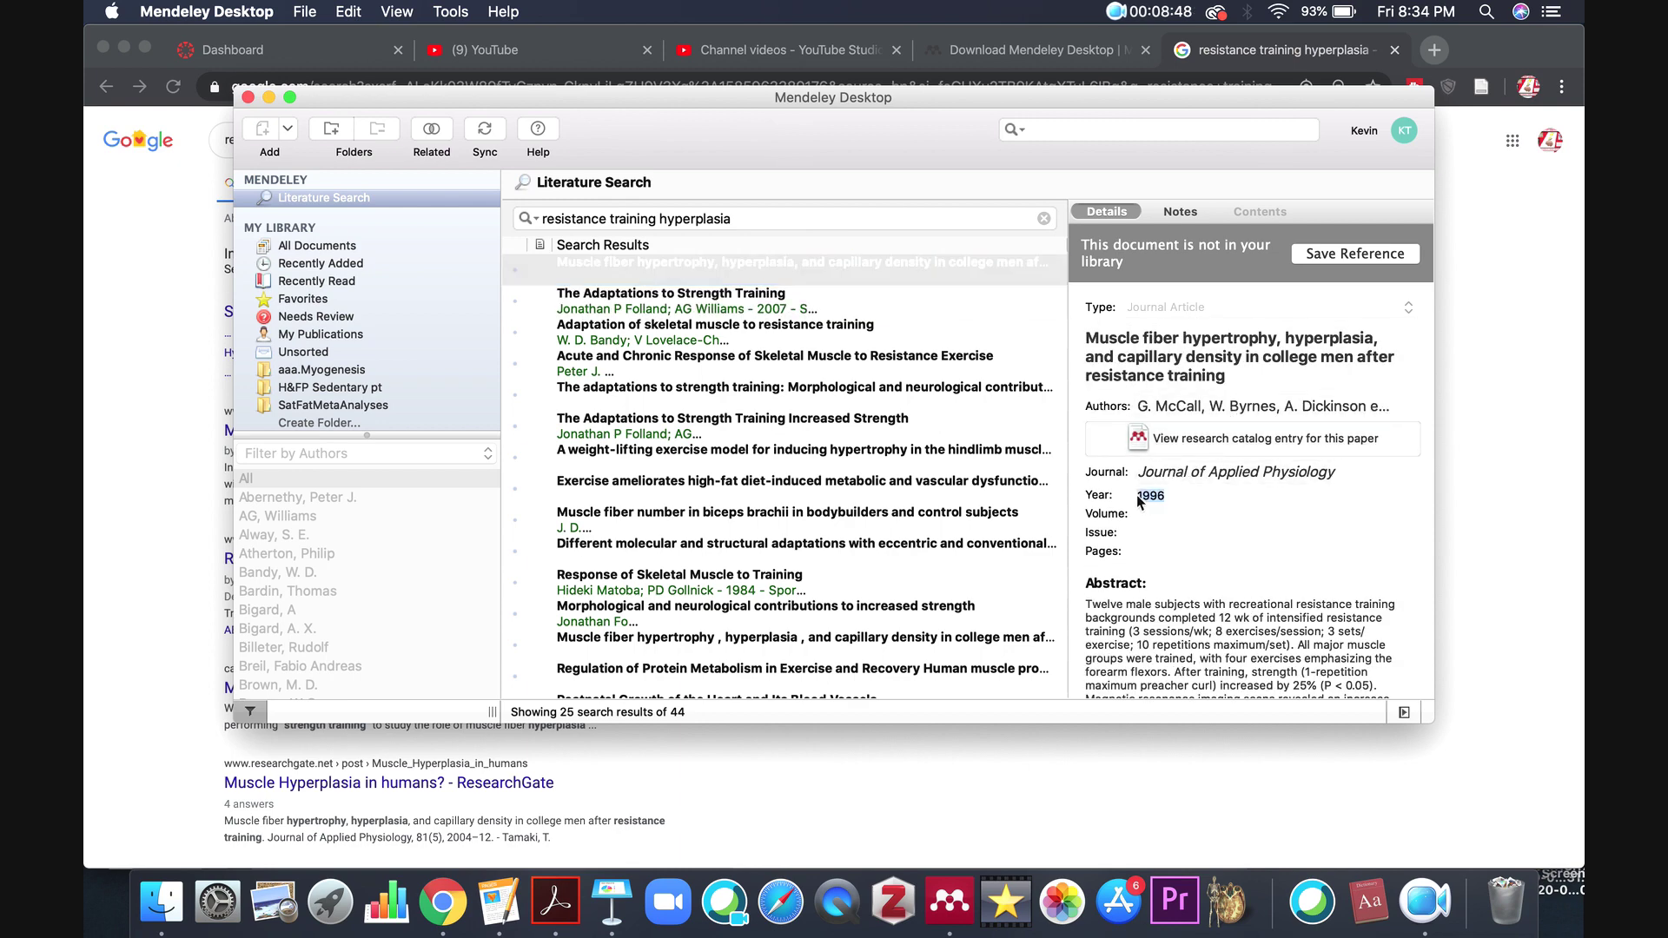
left_click(872, 312)
left_click(867, 335)
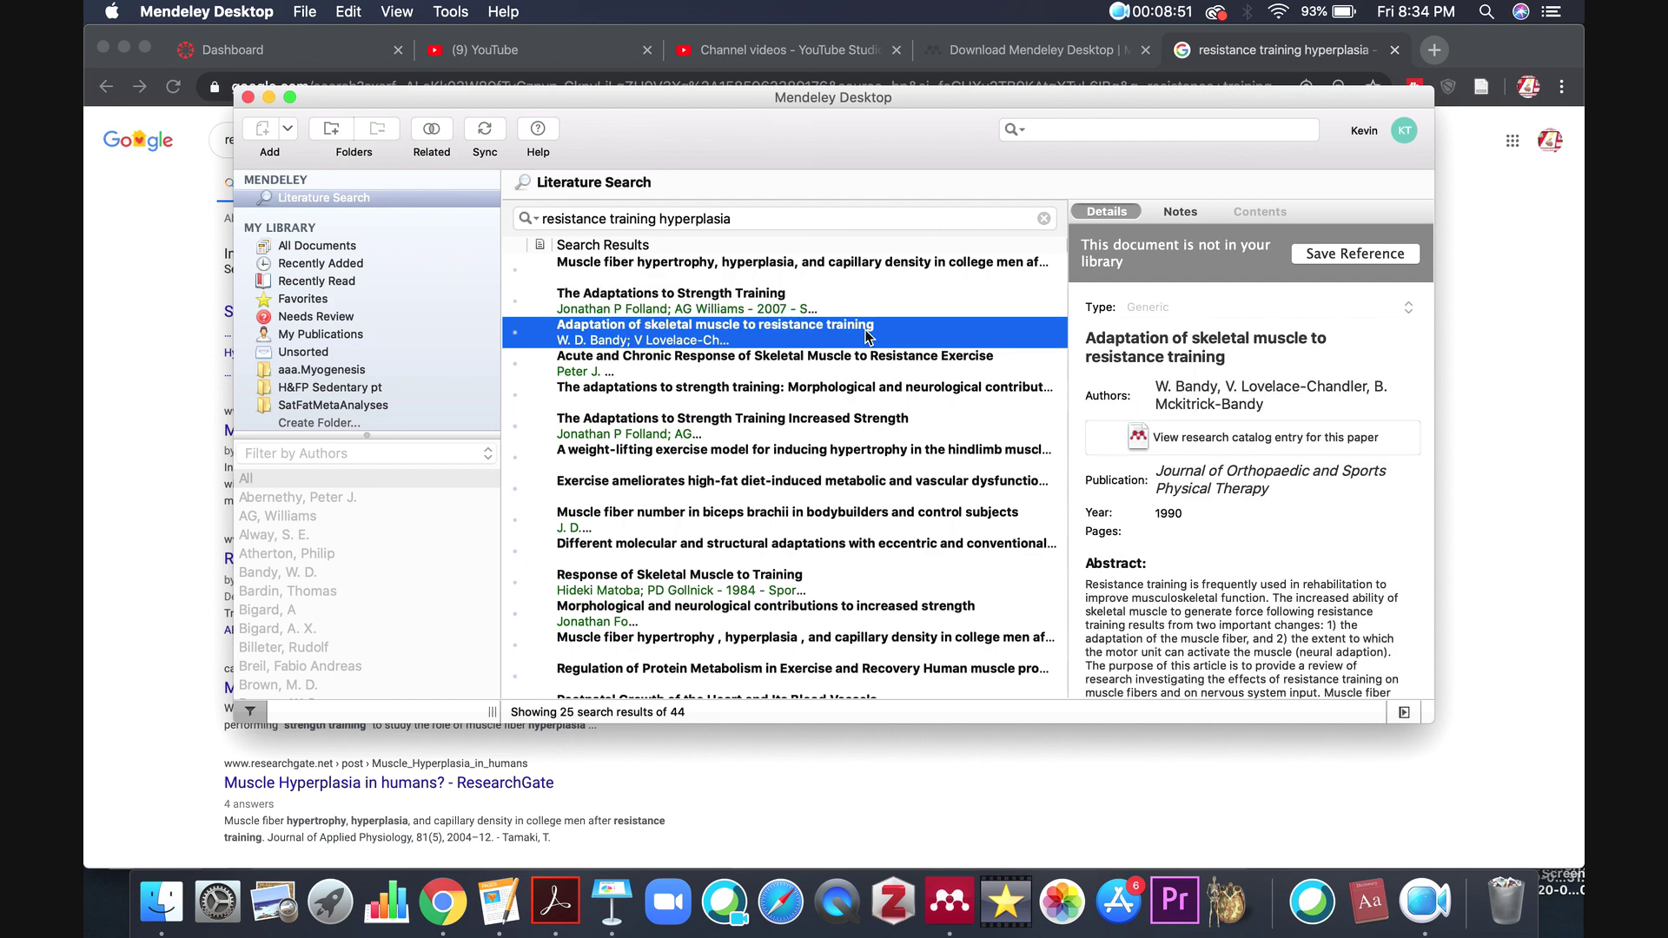
left_click(861, 363)
left_click(856, 395)
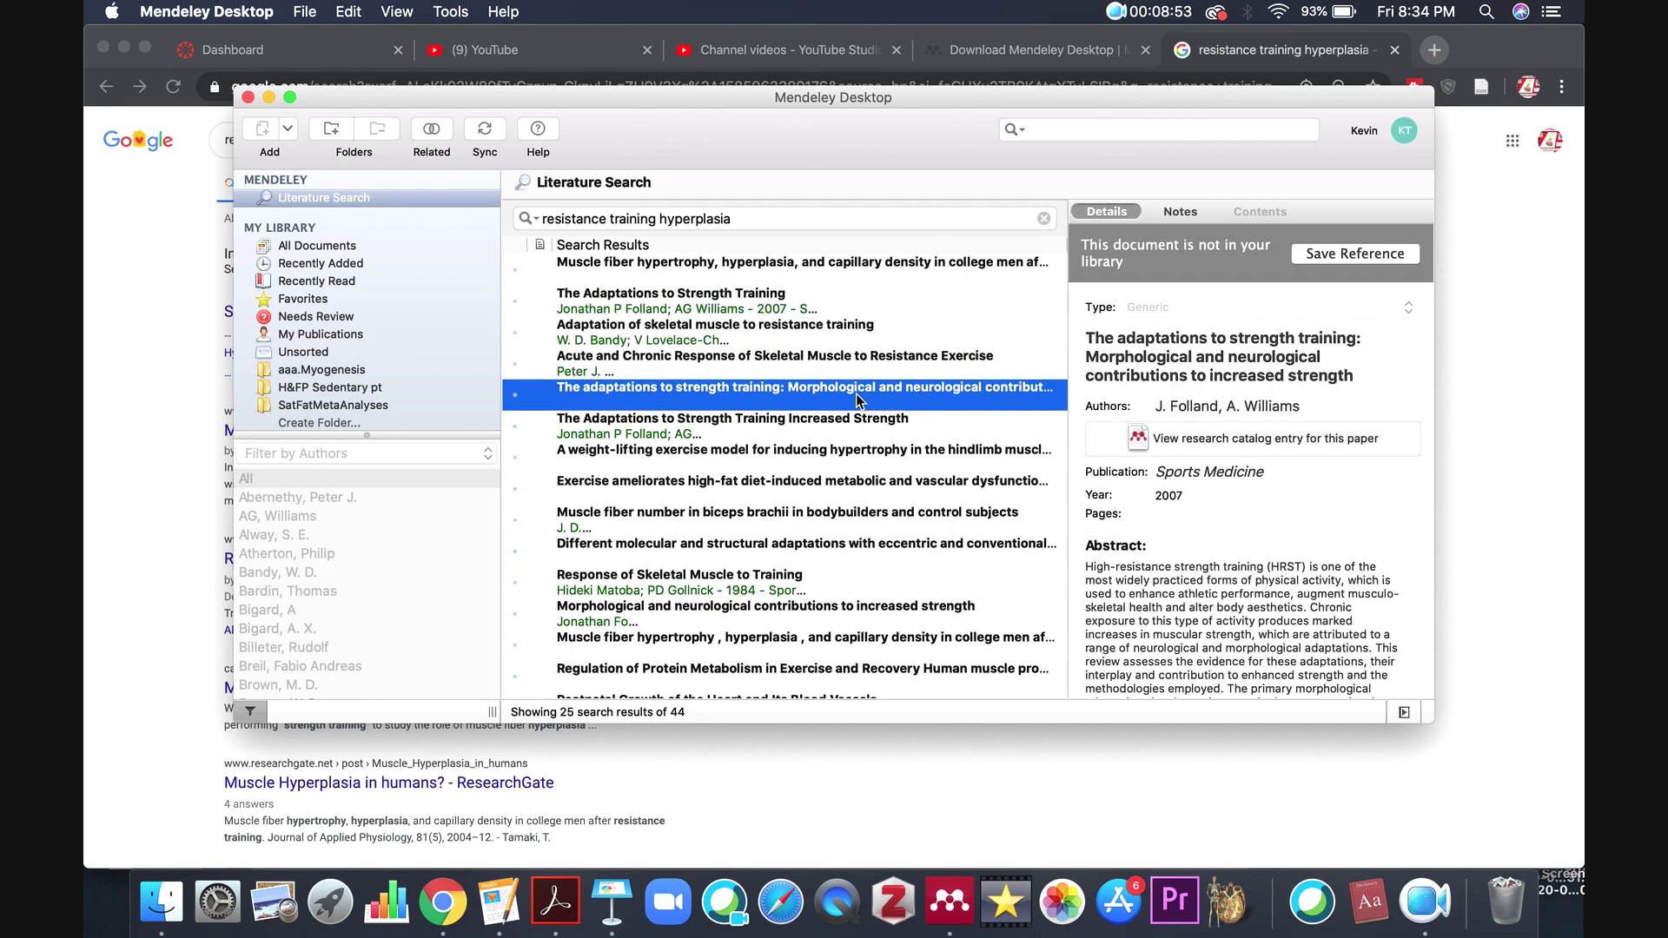
left_click(761, 276)
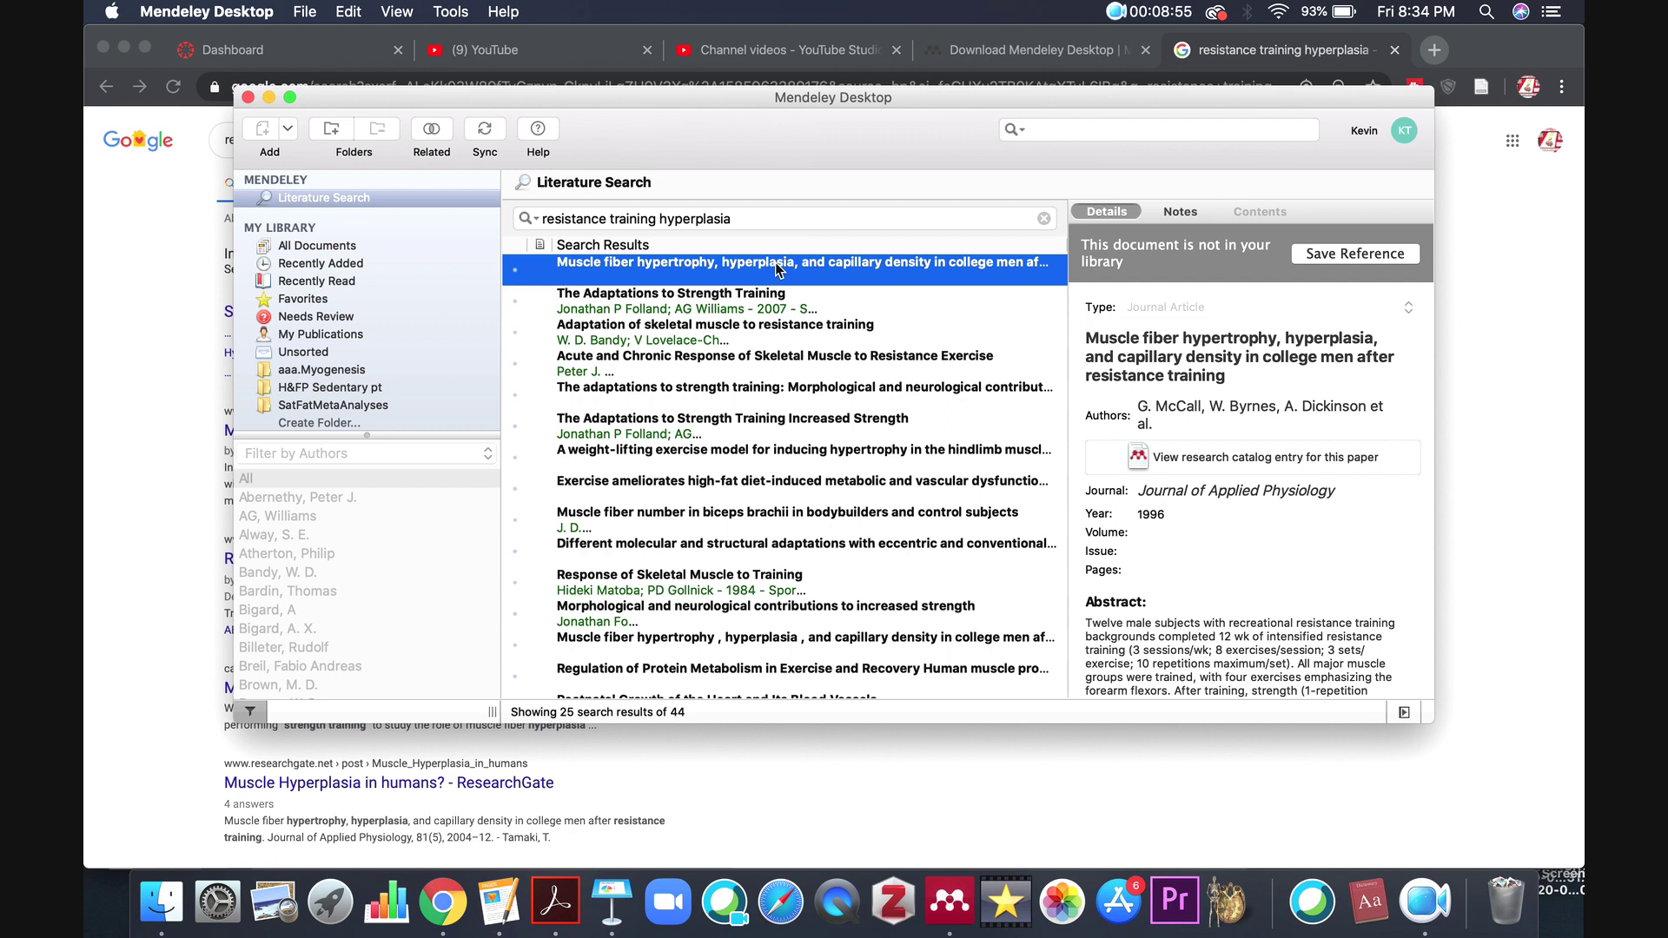
Step: Save the McCall 1996 paper to the library, then view the skeletal muscle adaptation result
left_click(1333, 257)
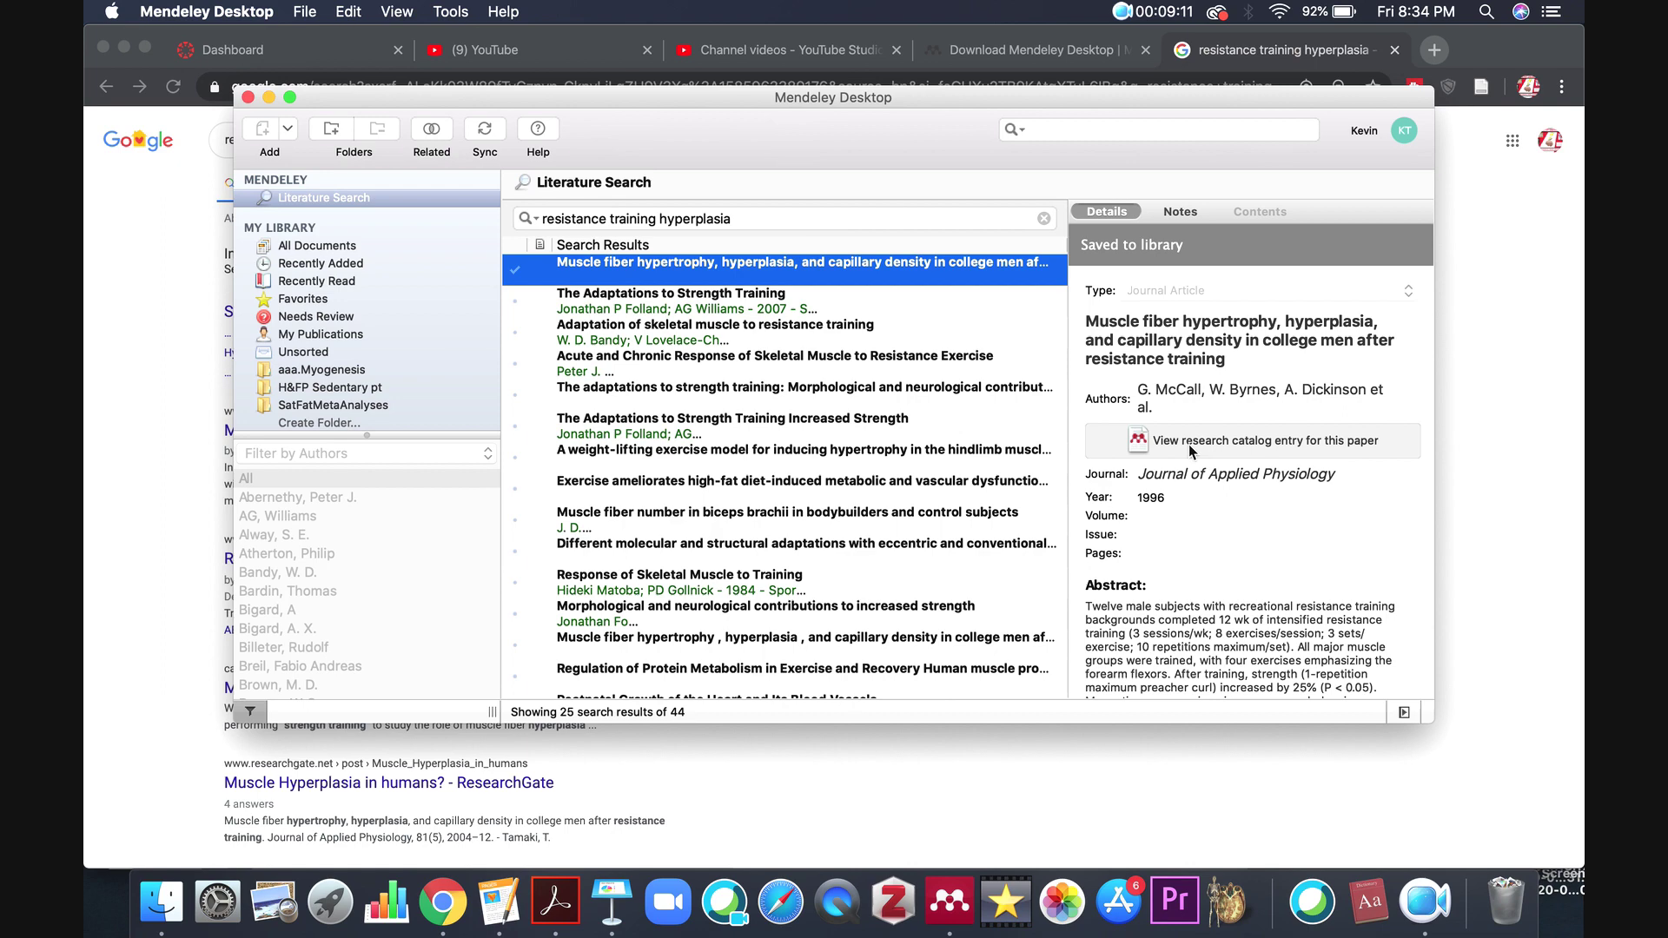
key("Down")
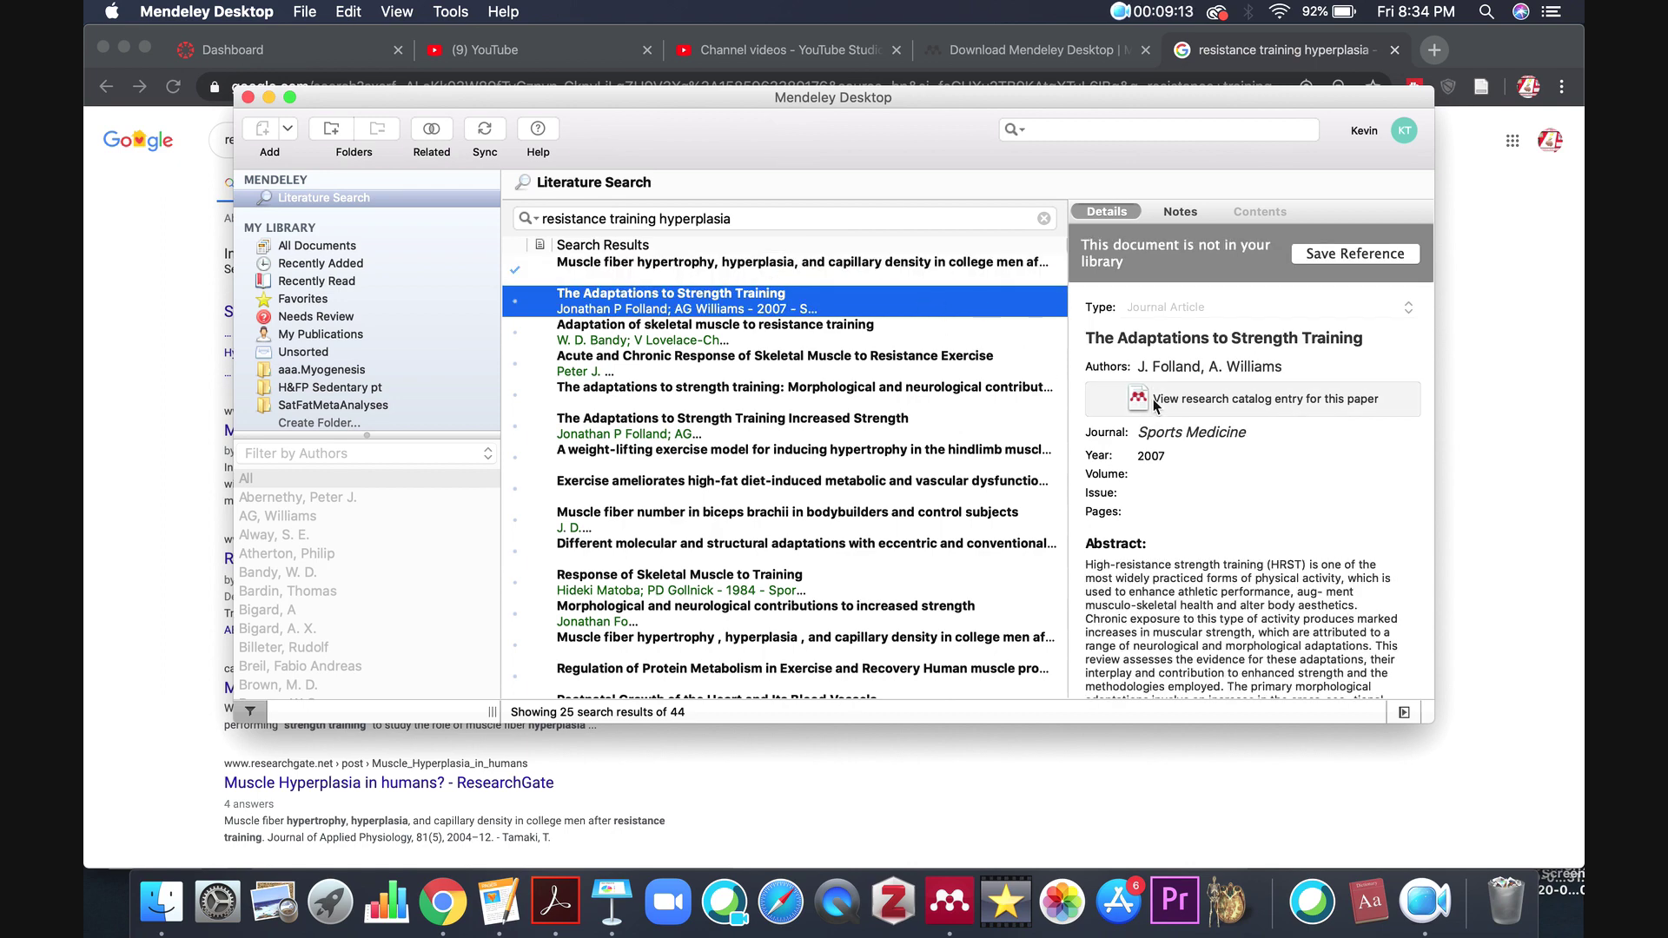
left_click(1025, 330)
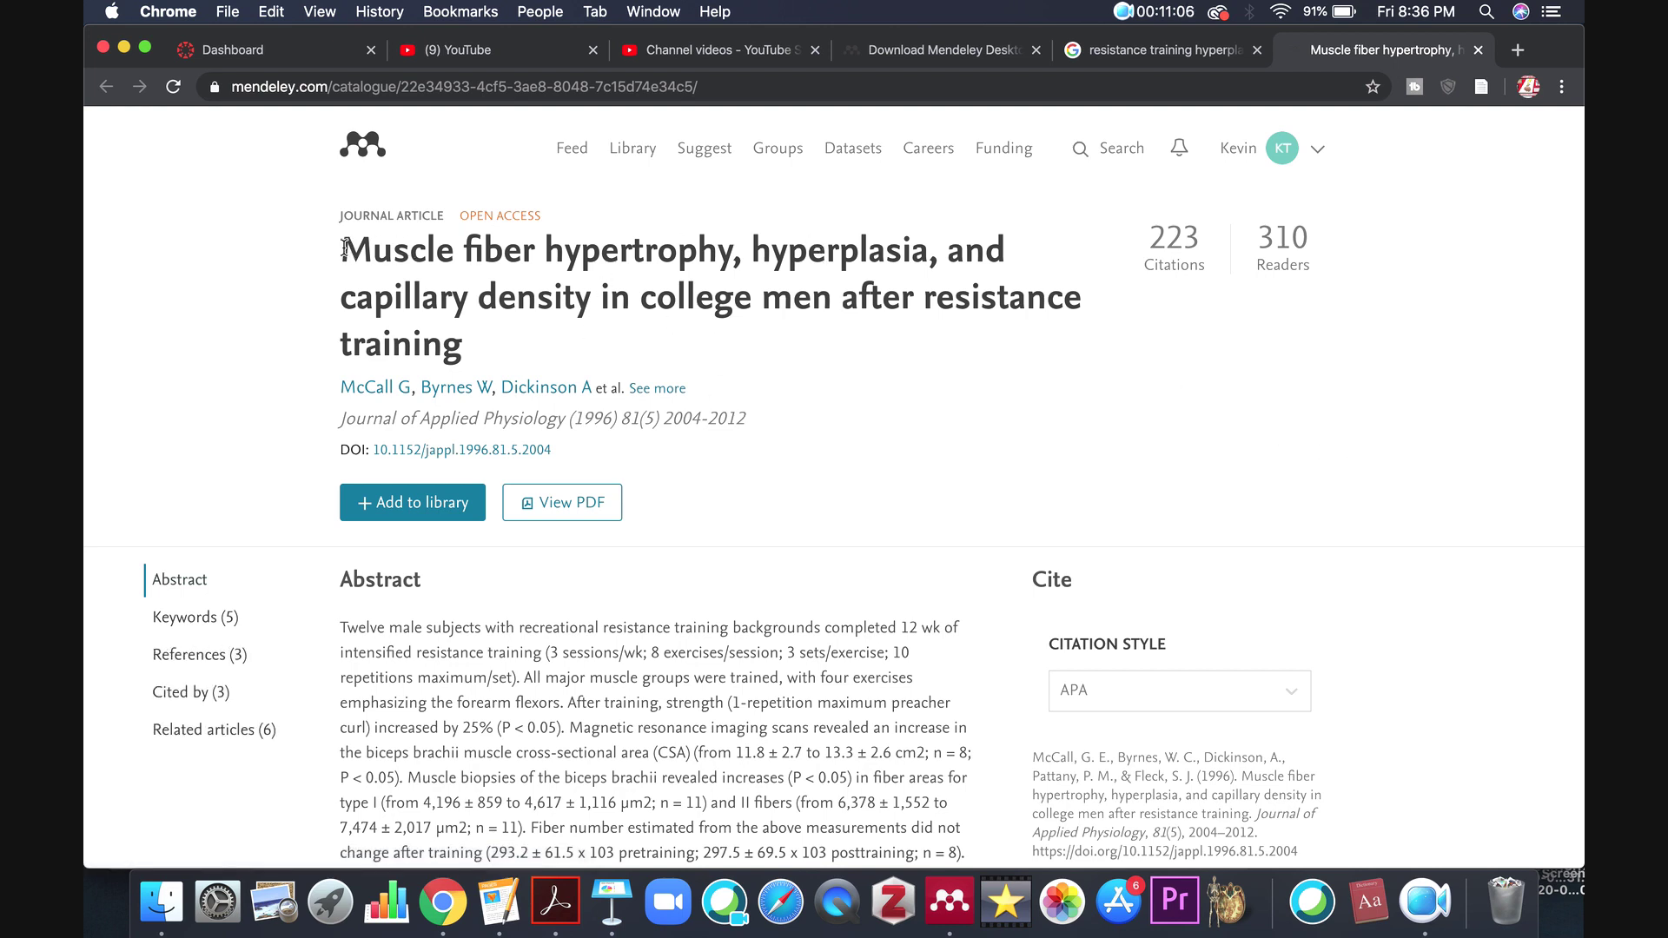
Step: Read through the McCall 1996 paper's Mendeley catalogue page in Chrome
left_click_drag(344, 248, 463, 345)
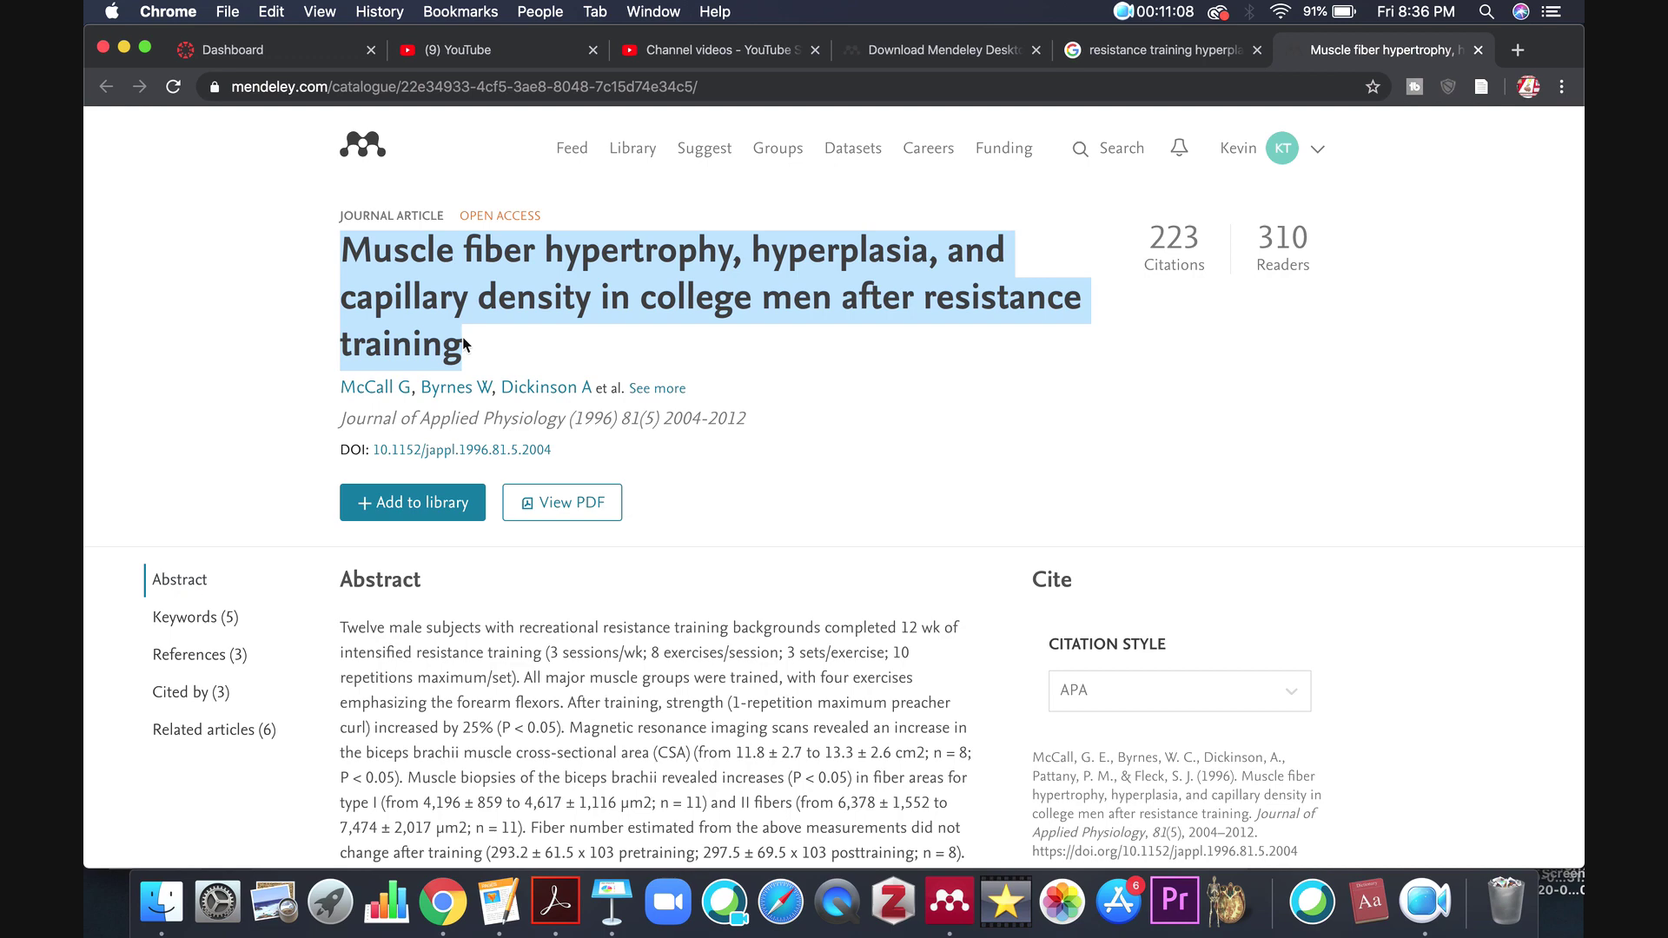
scroll(678, 647, "down", 5)
scroll(680, 647, "down", 4)
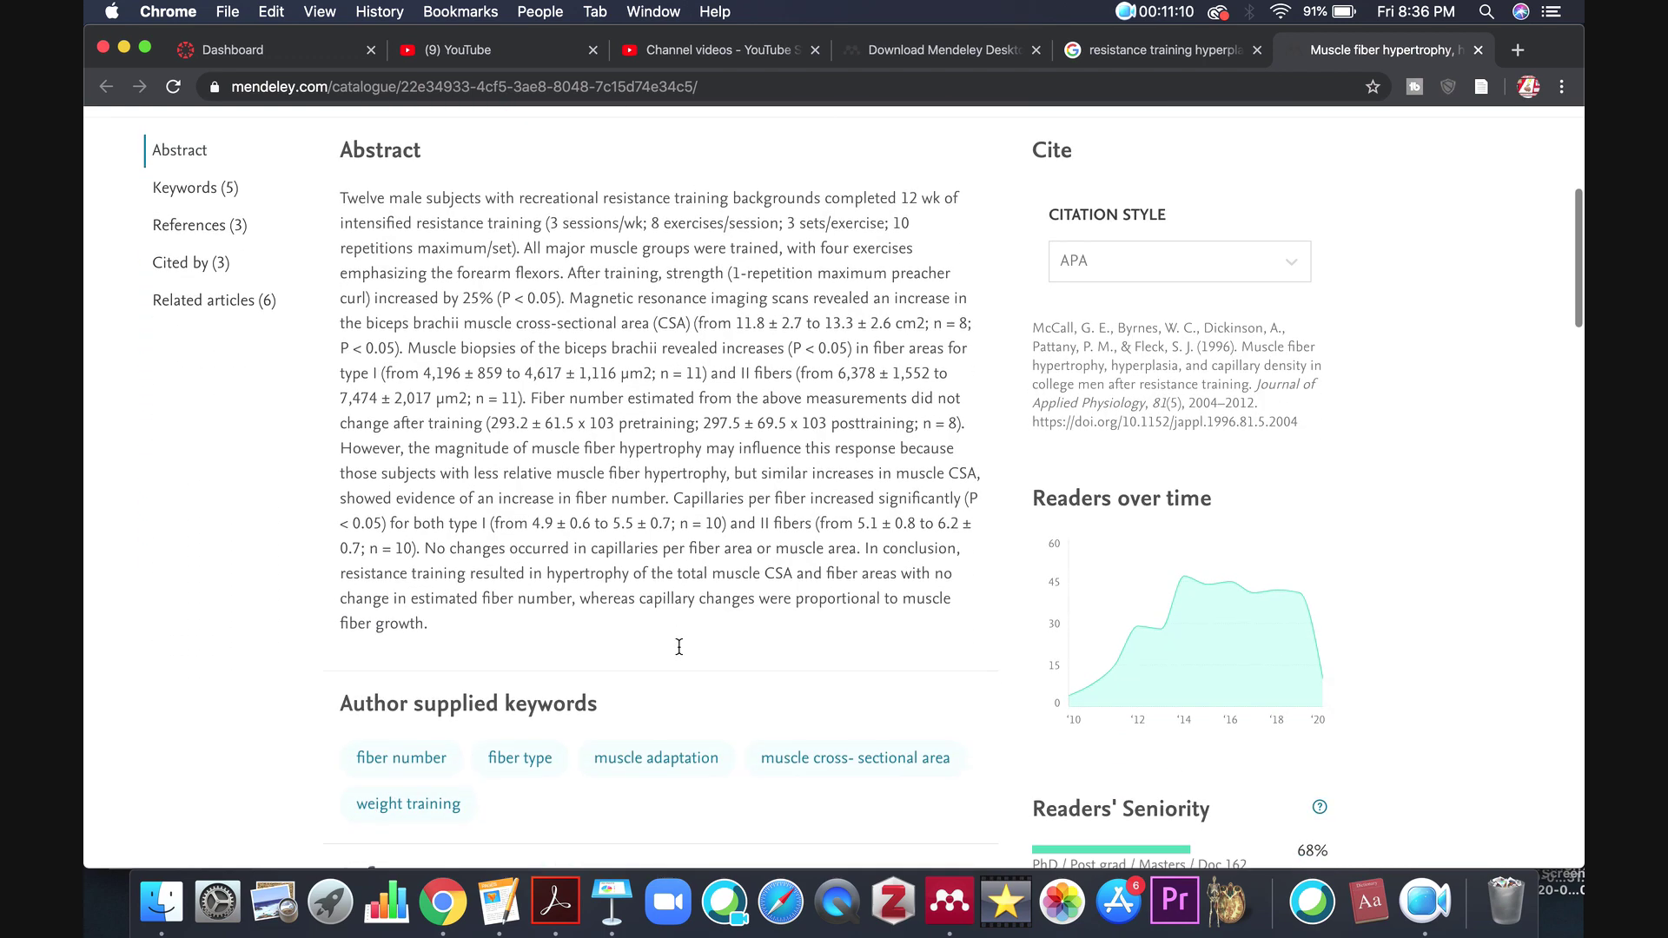
scroll(679, 647, "up", 8)
left_click(679, 647)
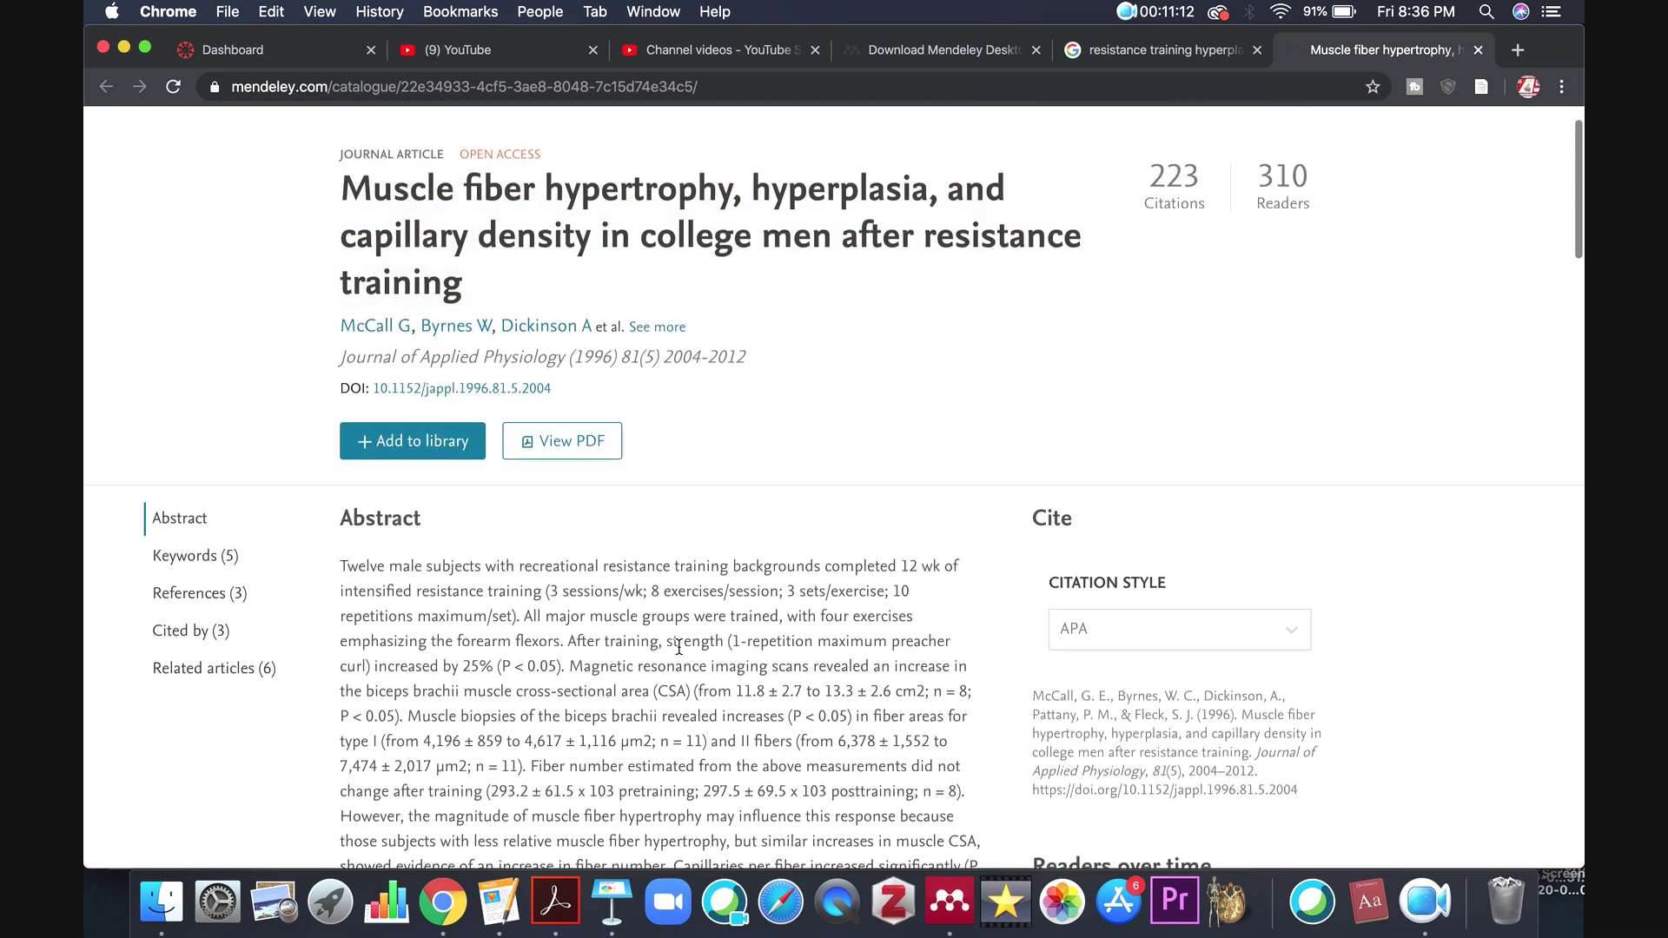
scroll(625, 286, "up", 2)
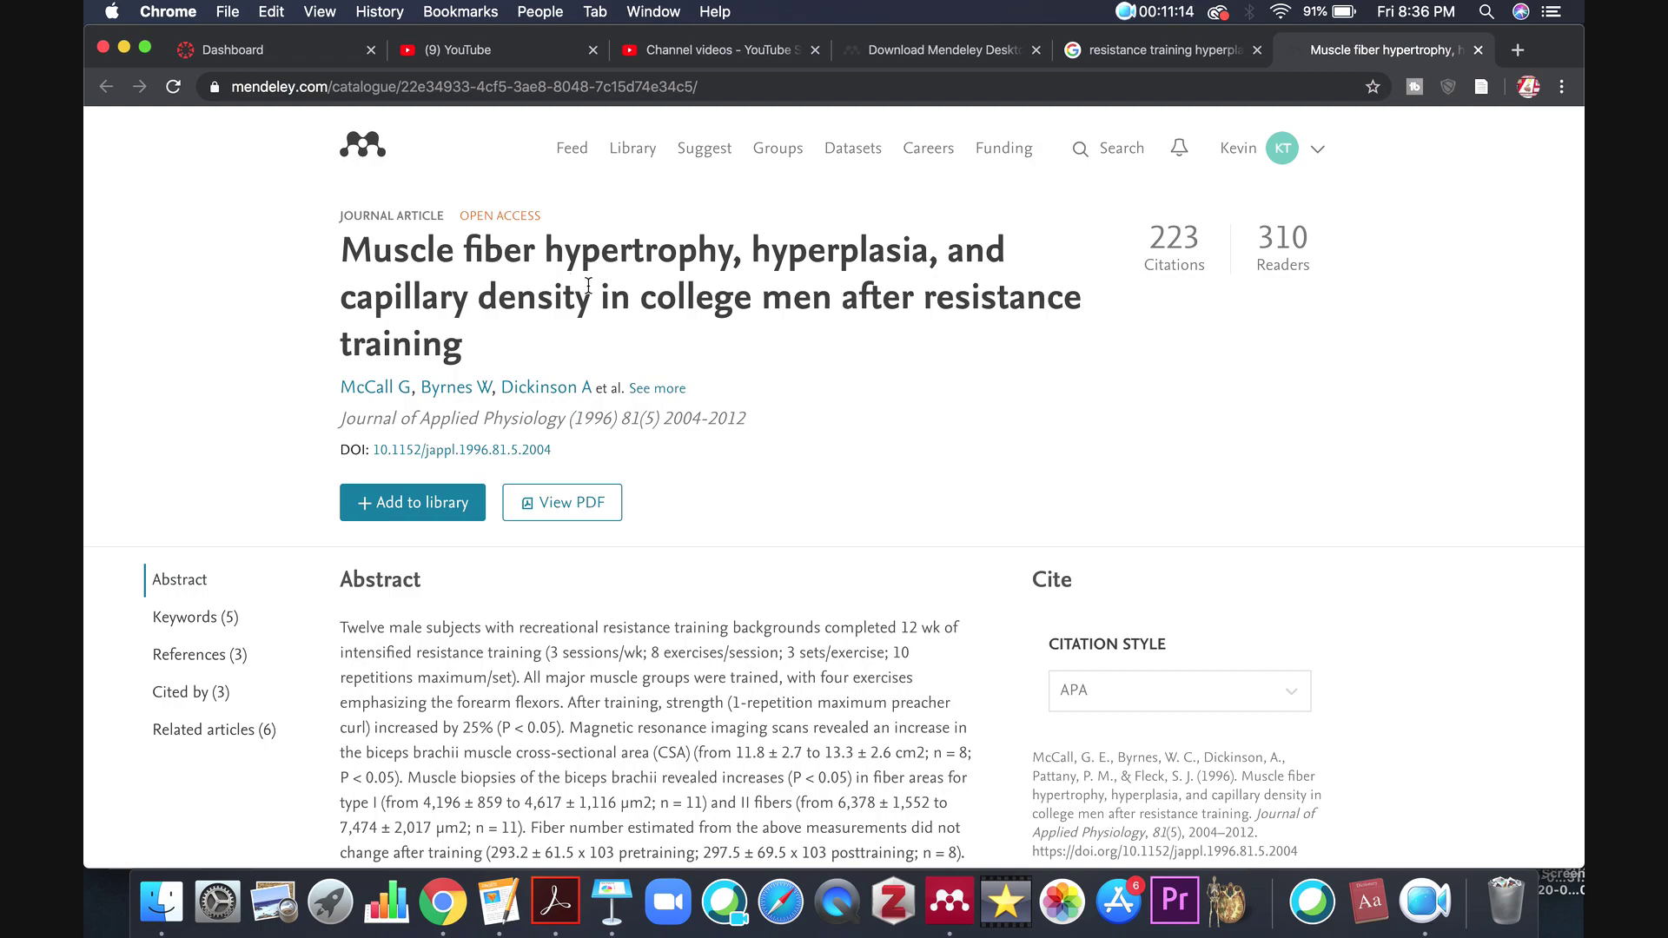
scroll(630, 674, "down", 15)
scroll(629, 674, "down", 5)
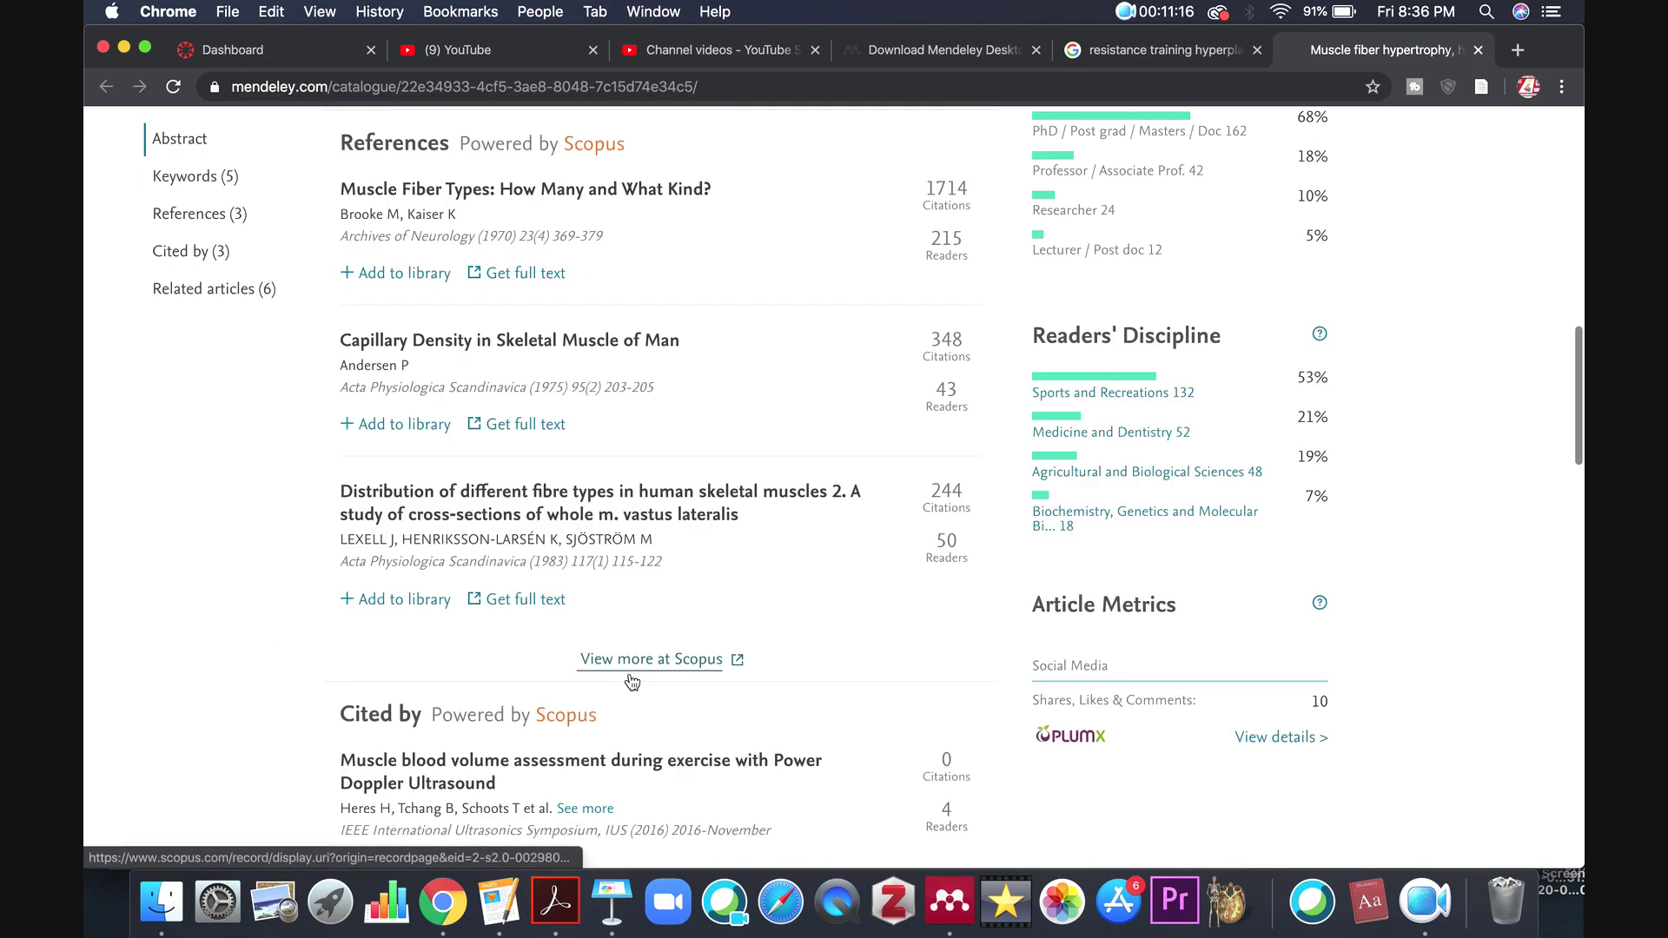
scroll(608, 608, "up", 20)
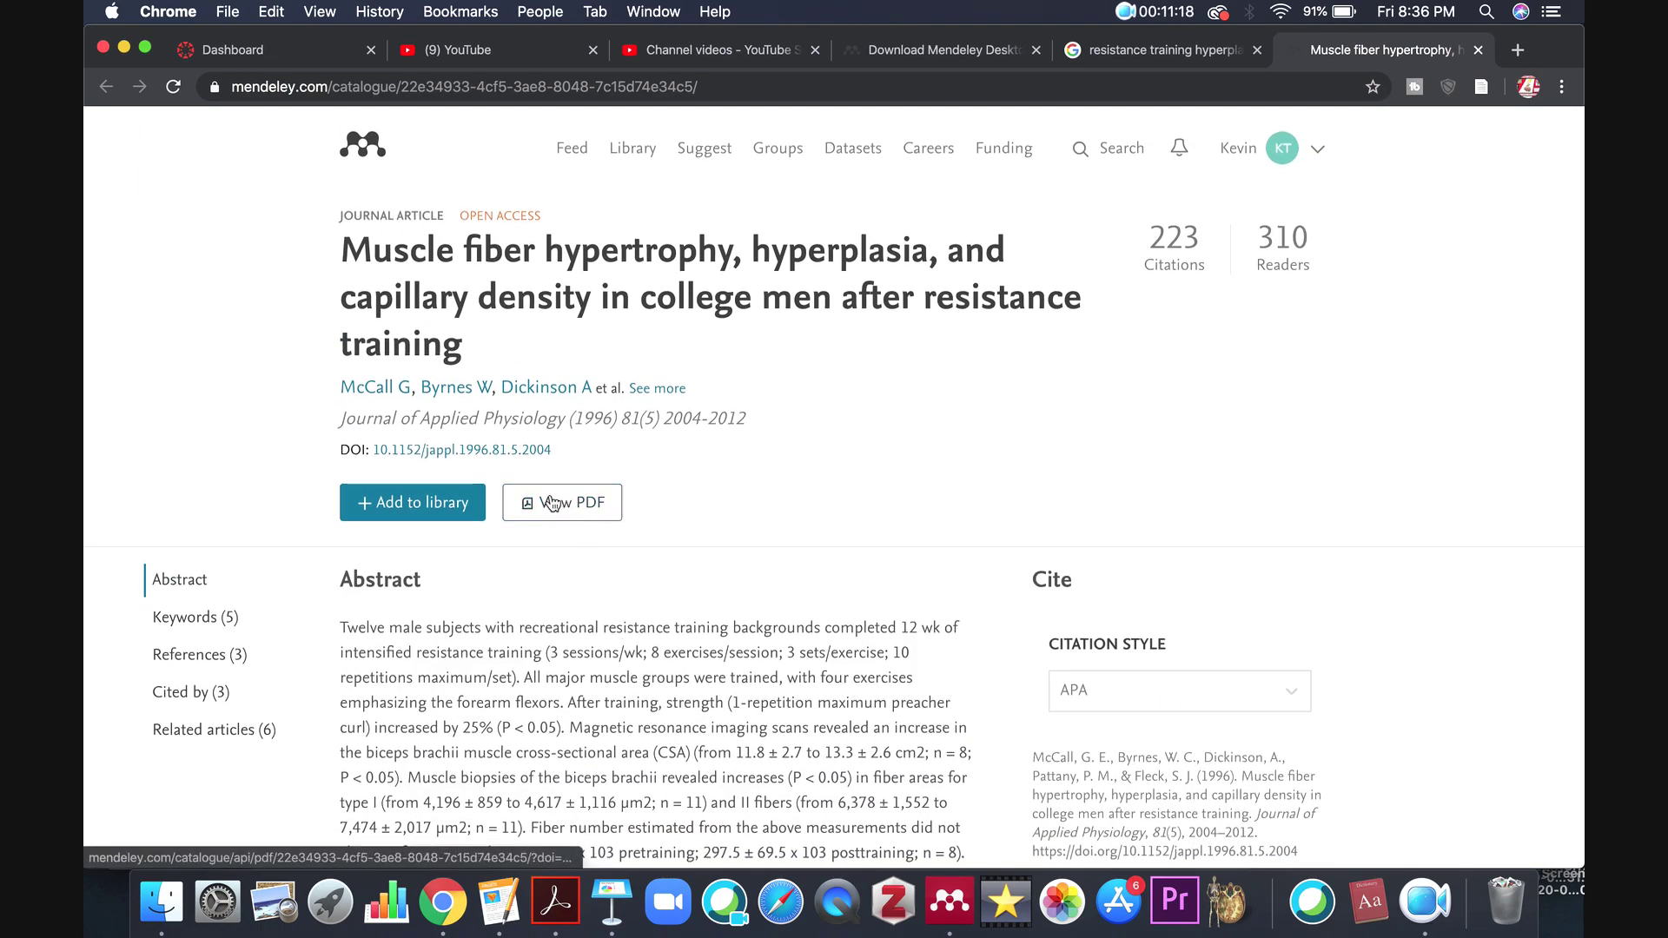
Step: Open the paper's full-text PDF in a new tab, then return to the catalogue page and Mendeley
left_click(564, 503)
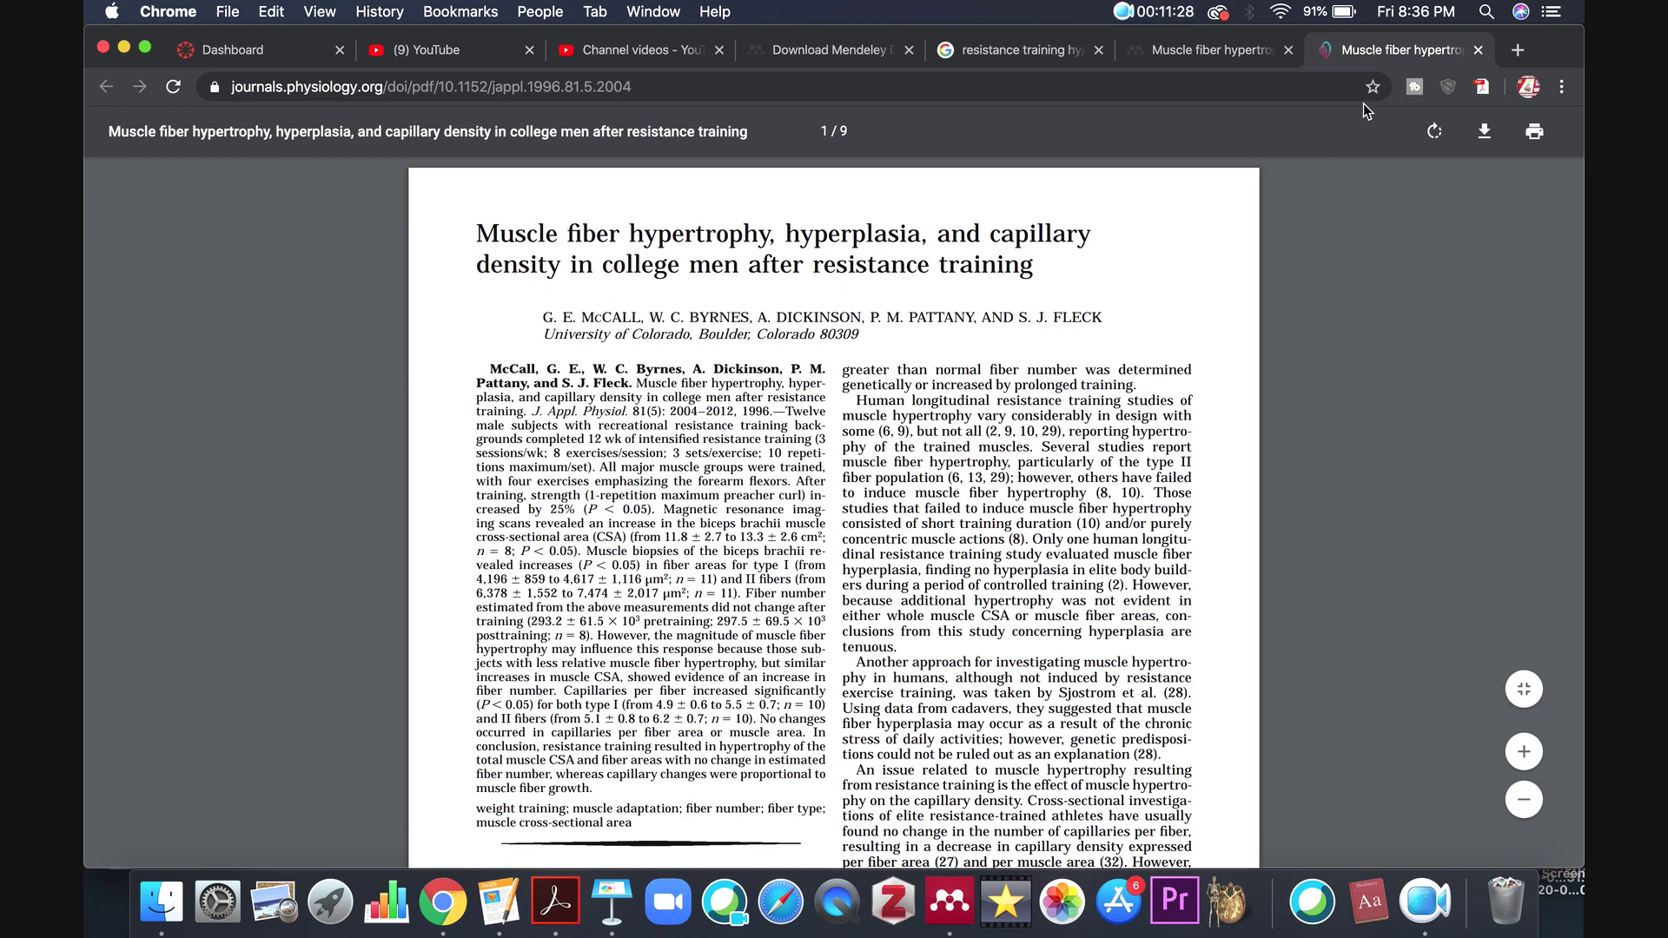
key("ctrl+shift+Tab")
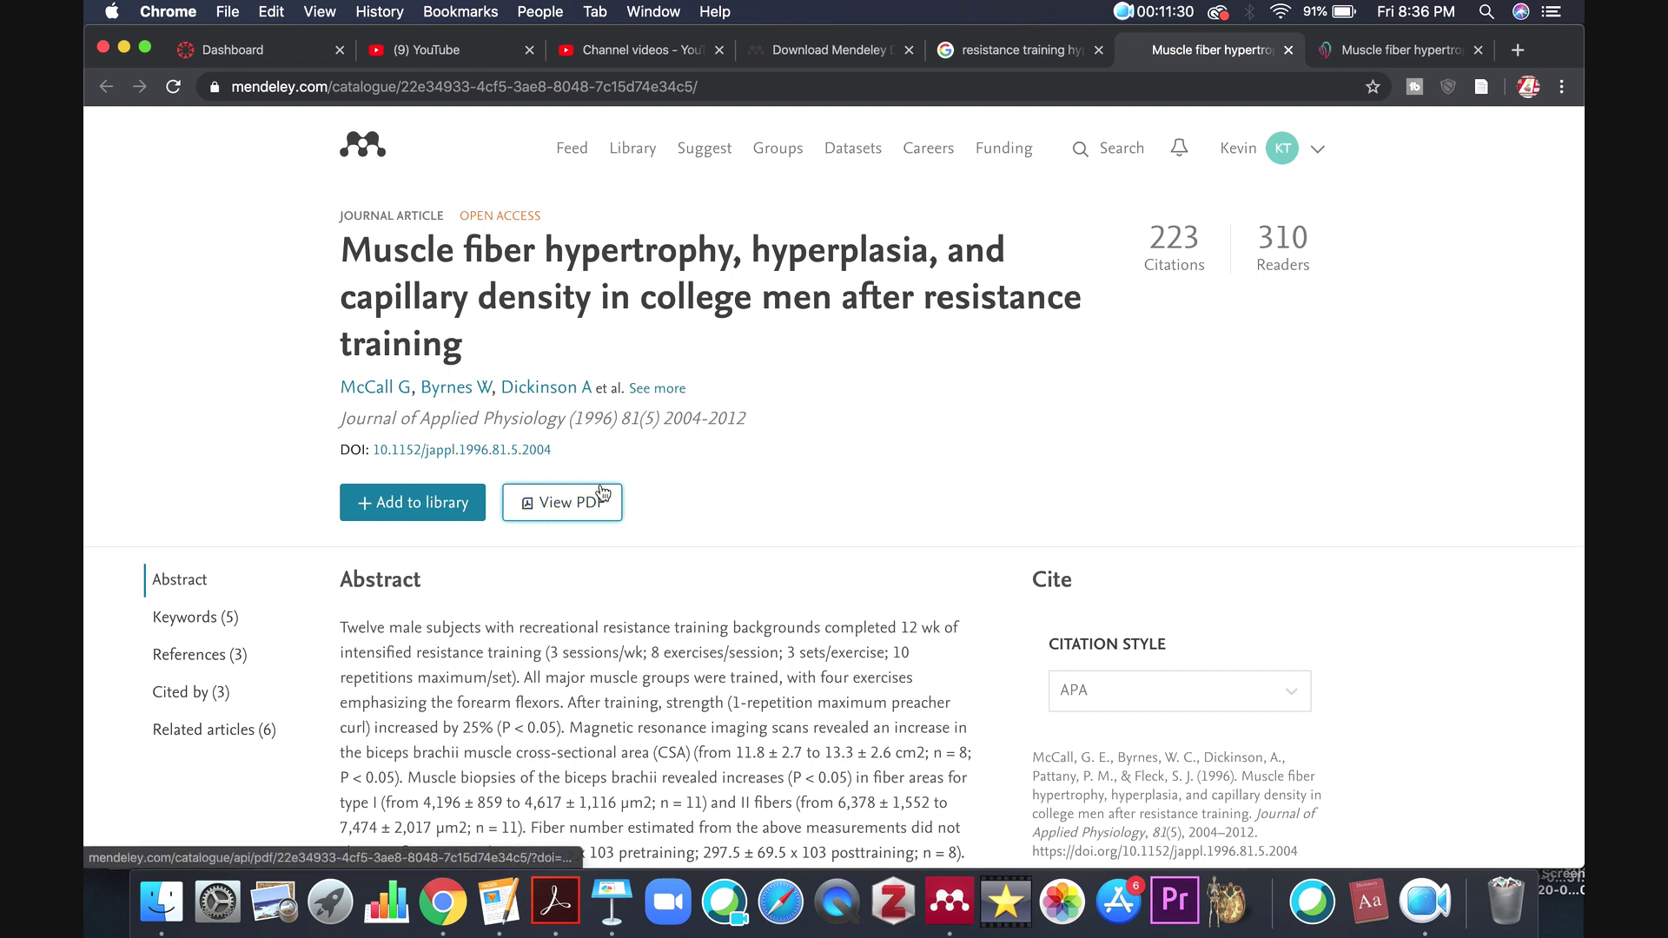
left_click_drag(580, 418, 603, 418)
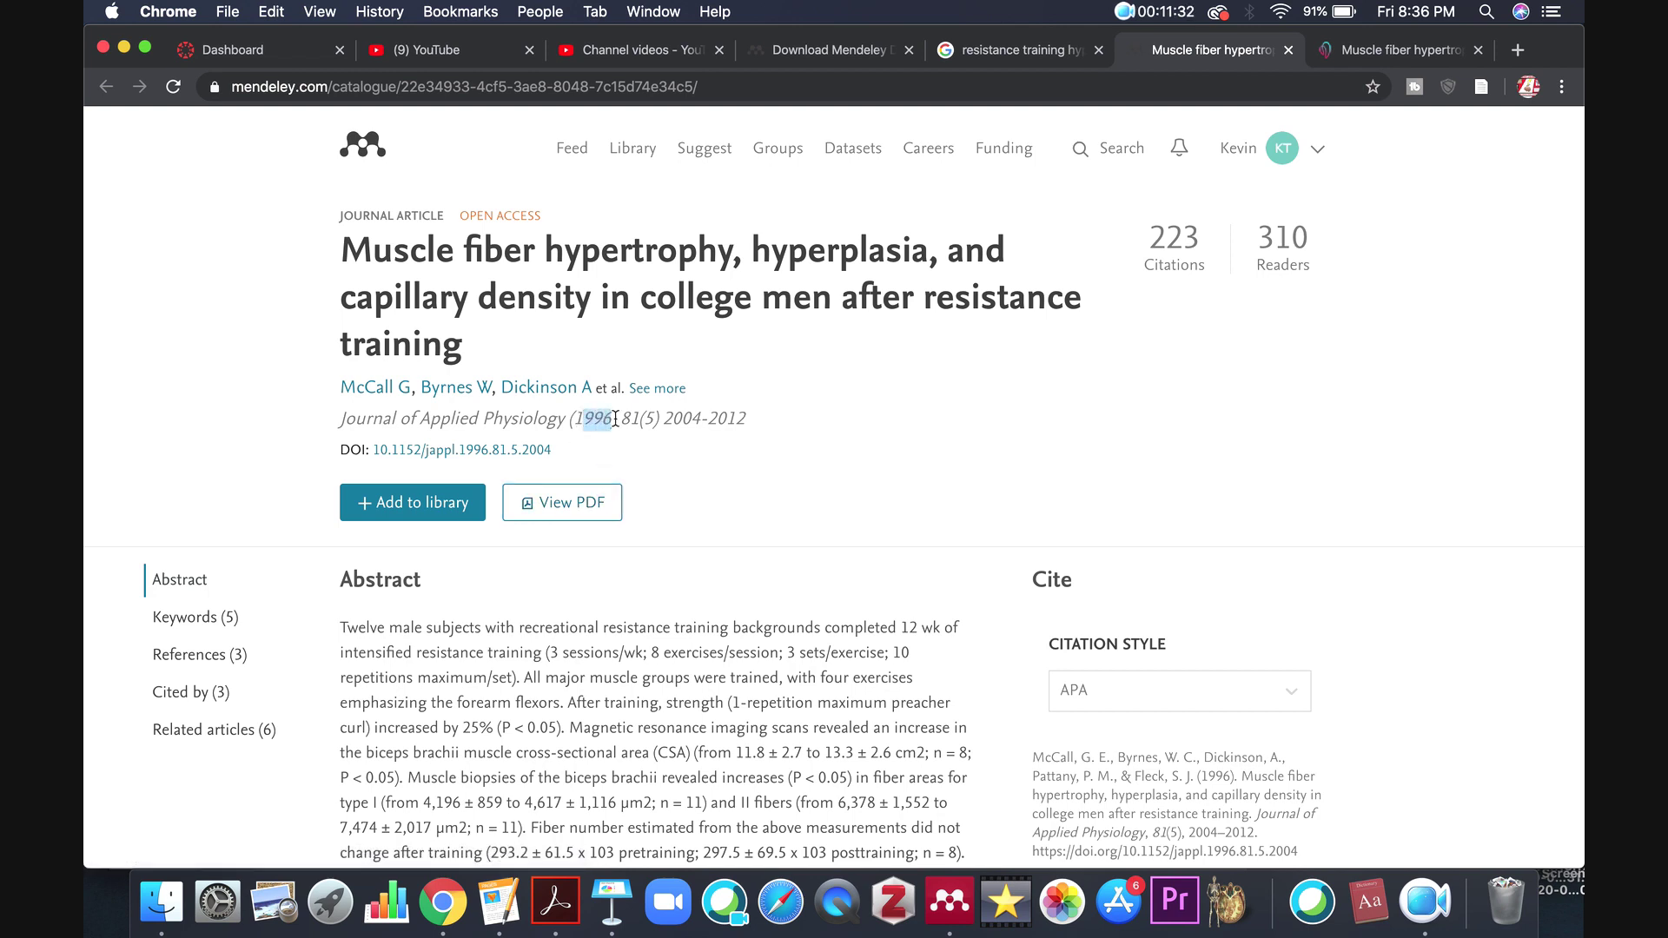
left_click(745, 418)
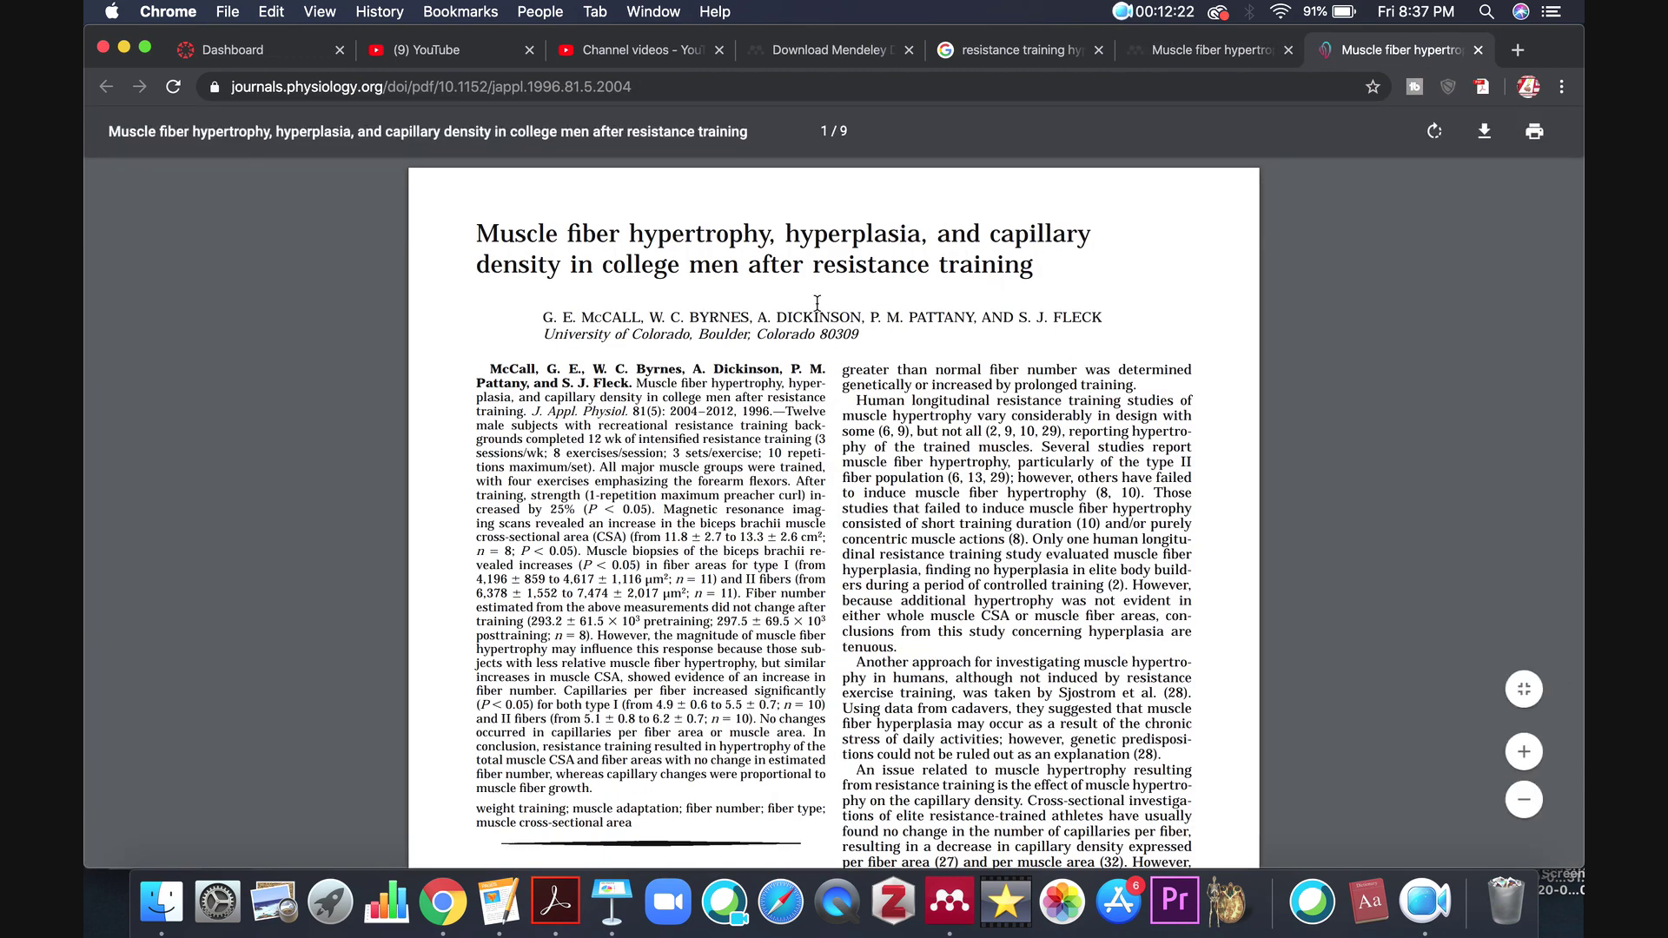
left_click(951, 906)
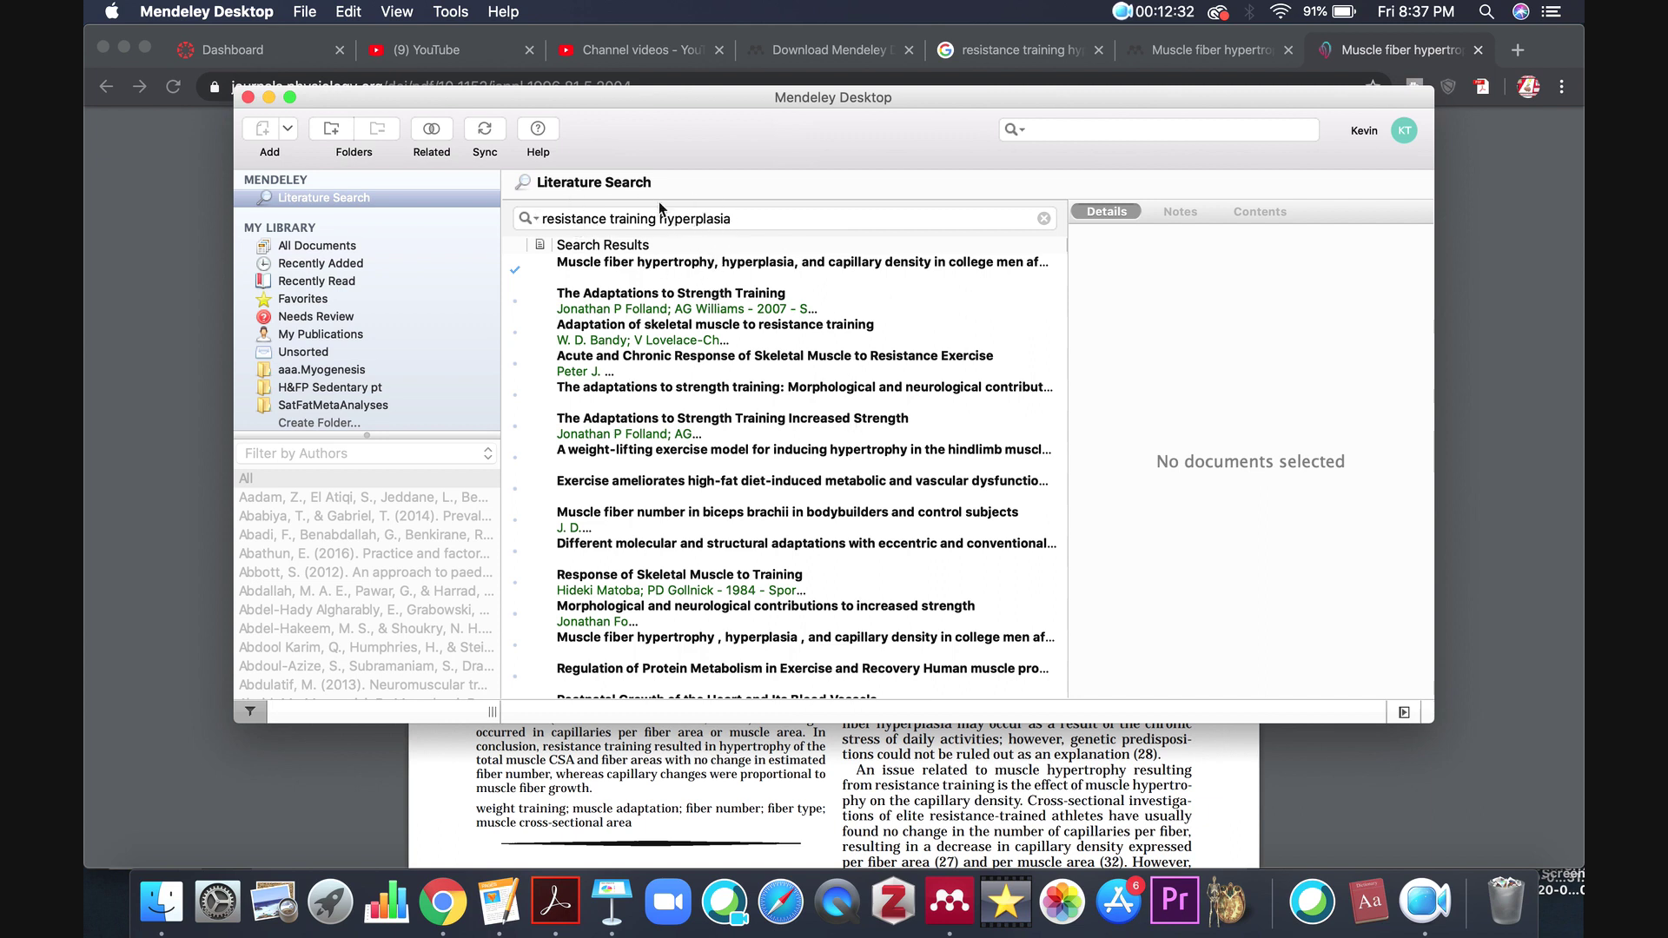
Step: Scroll the 'resistance training hyperplasia' results list showing the saved McCall 1996 paper
scroll(715, 423, "down", 1)
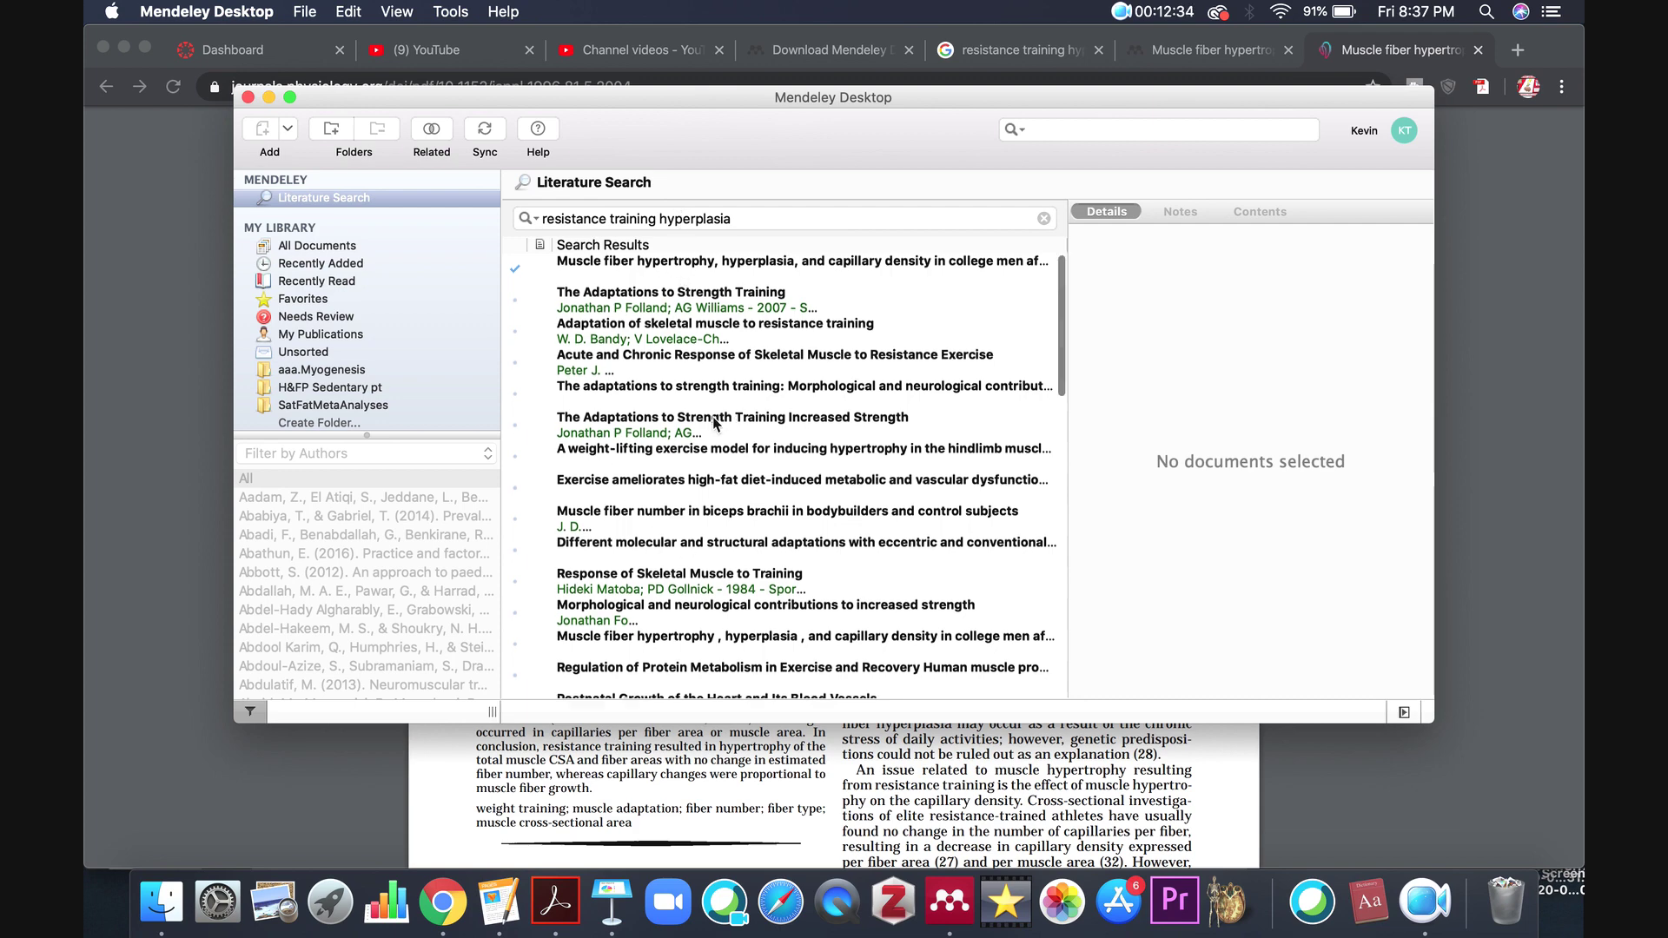
scroll(714, 423, "down", 5)
scroll(715, 423, "up", 5)
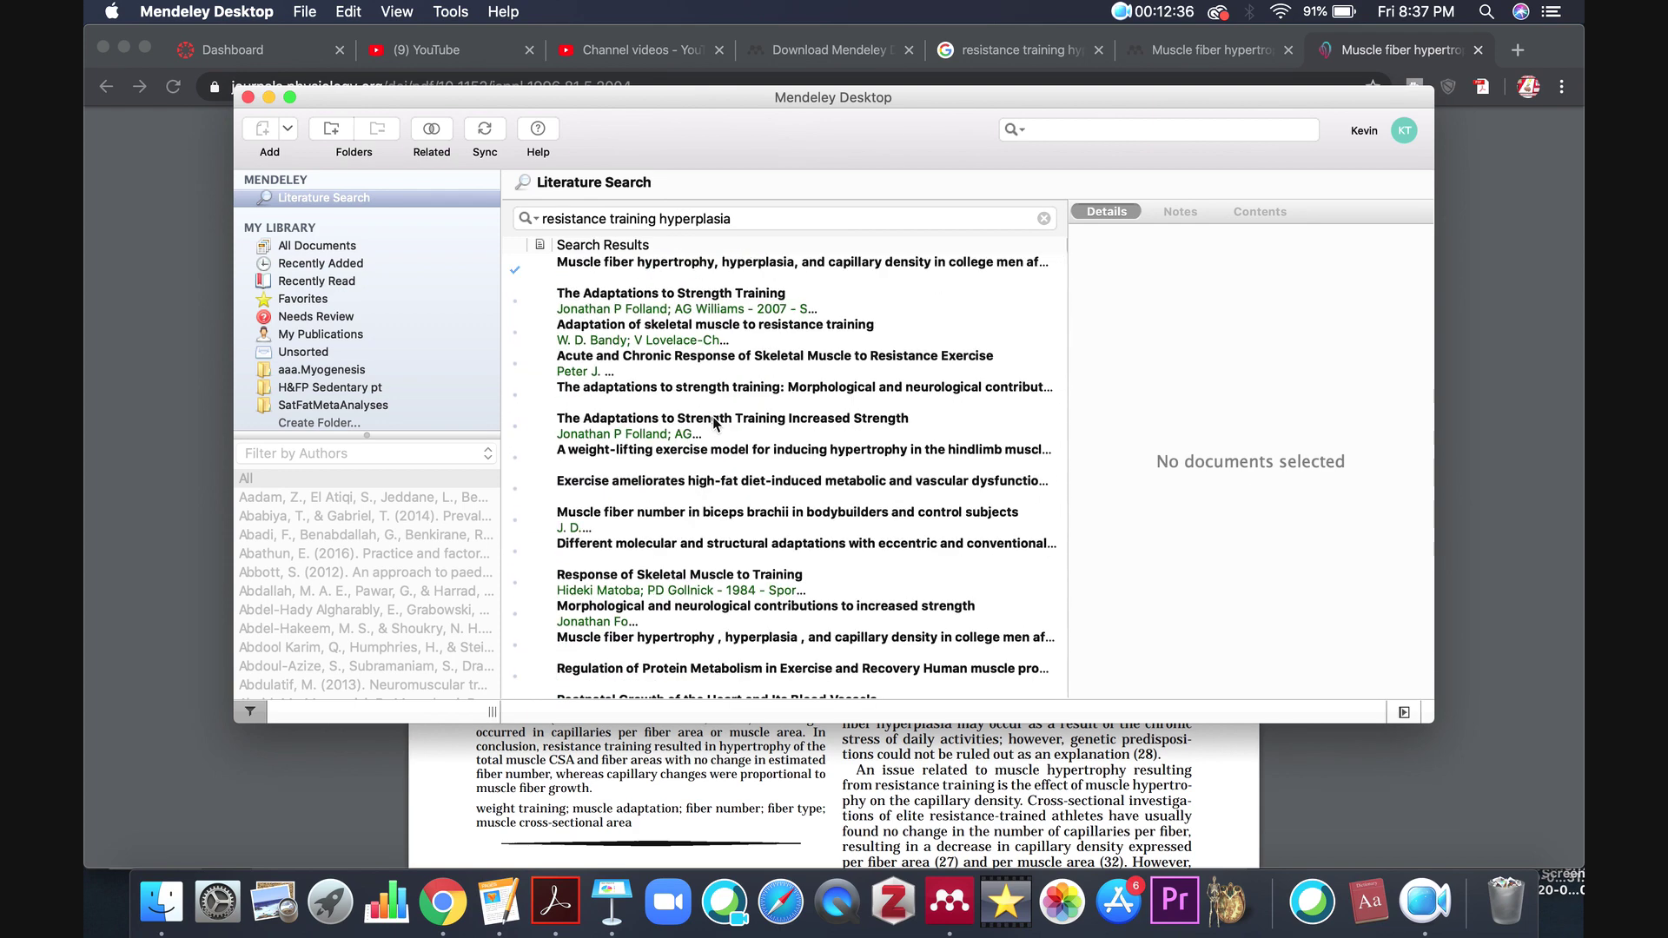